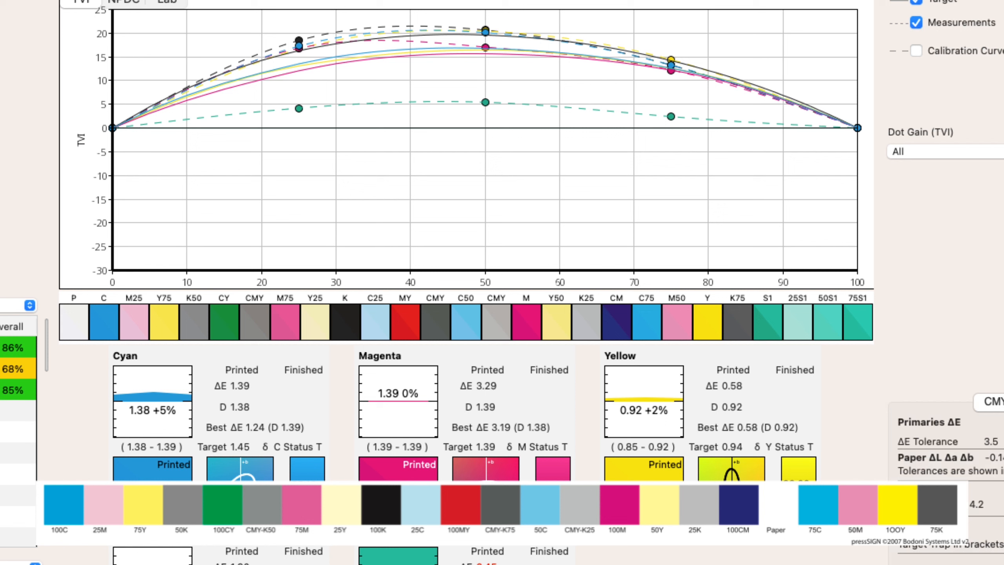
pyautogui.click(69, 360)
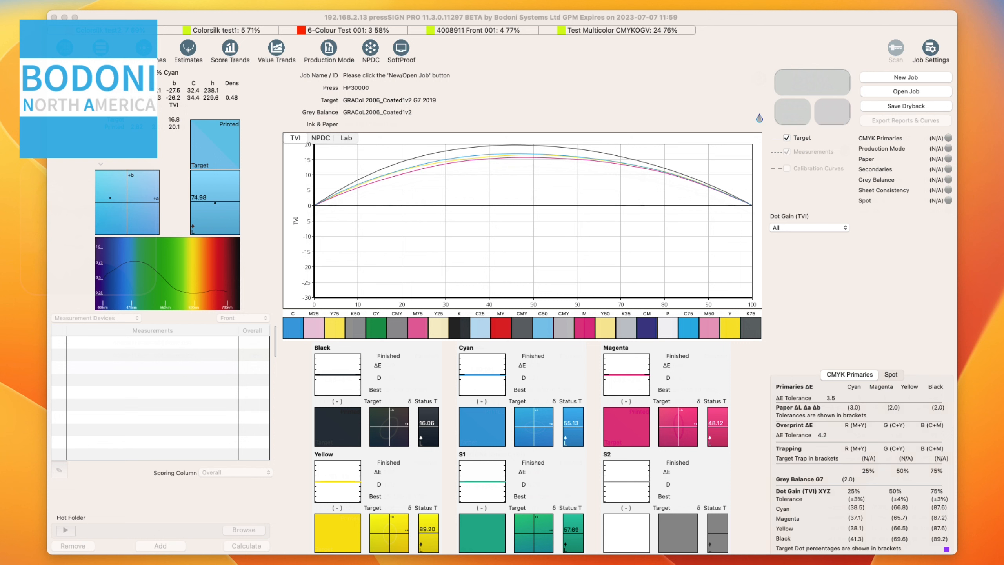
pyautogui.click(803, 44)
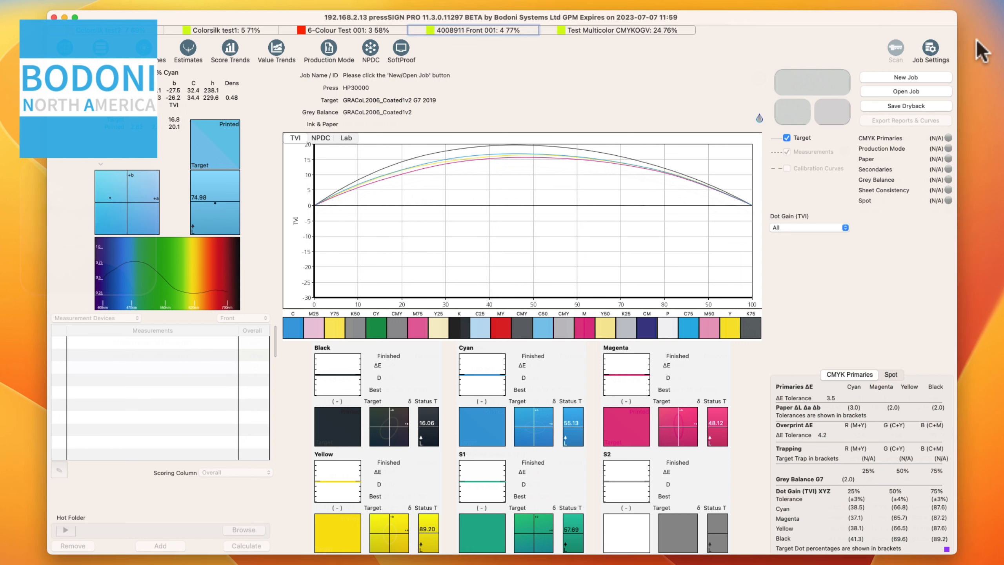
# Set the job's color bar to pressSIGN CMYK in the job settings and open that color bar for editing.
pyautogui.click(931, 48)
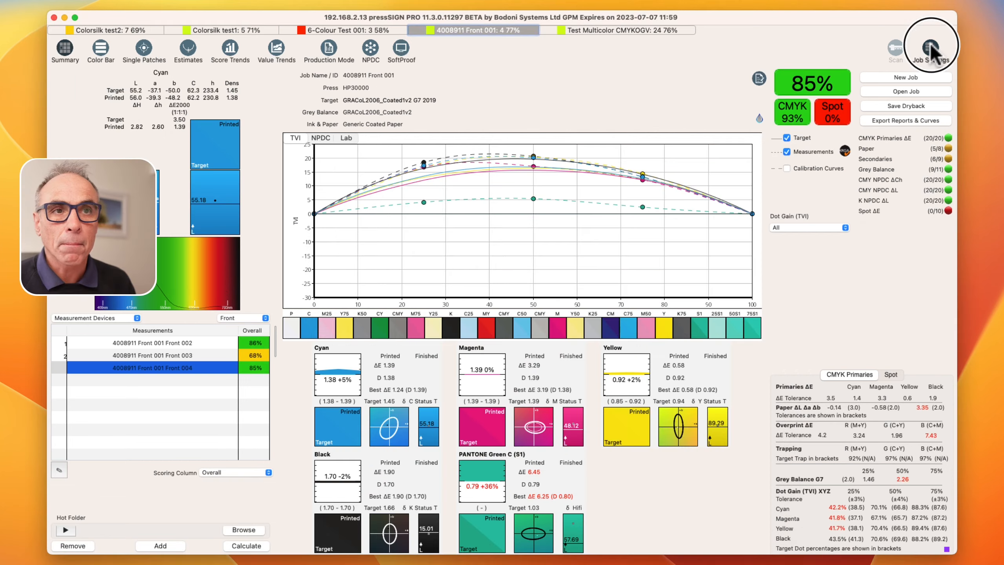
pyautogui.click(931, 47)
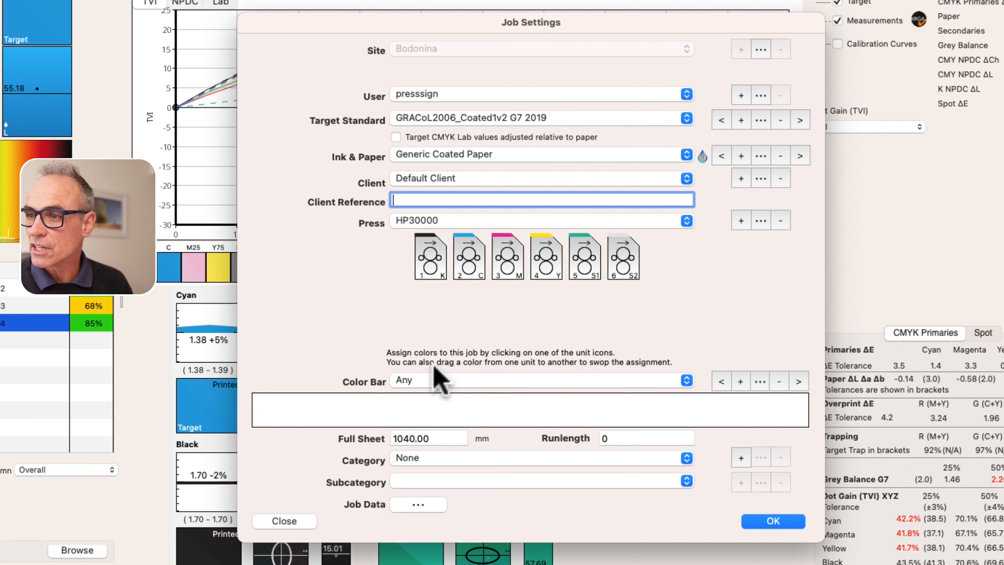
pyautogui.click(686, 380)
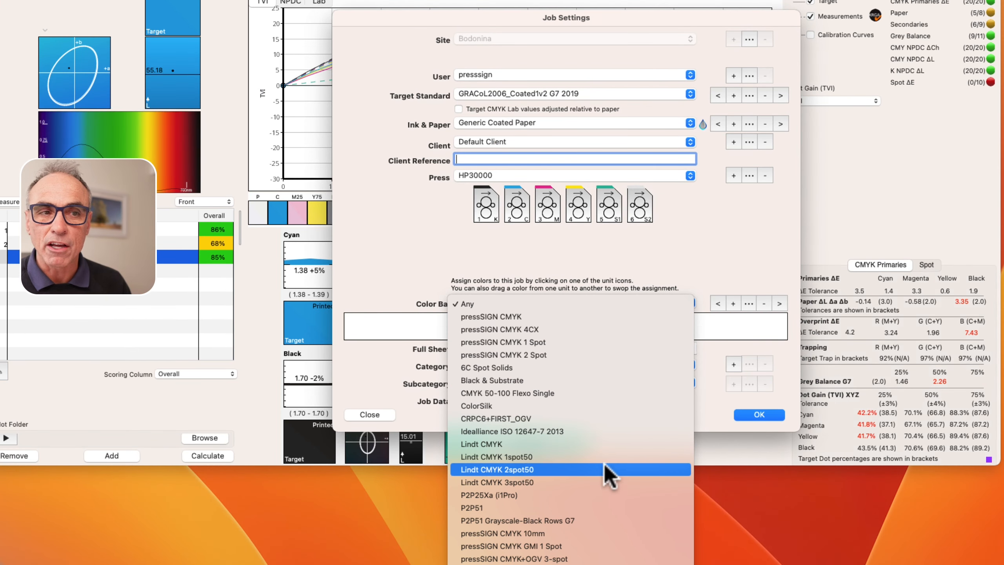
pyautogui.click(582, 304)
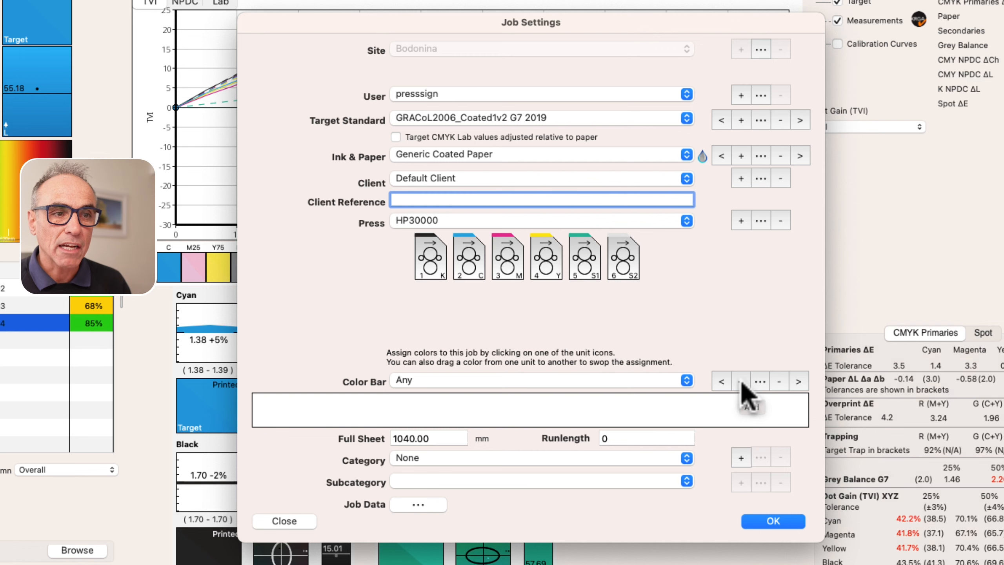
pyautogui.click(657, 381)
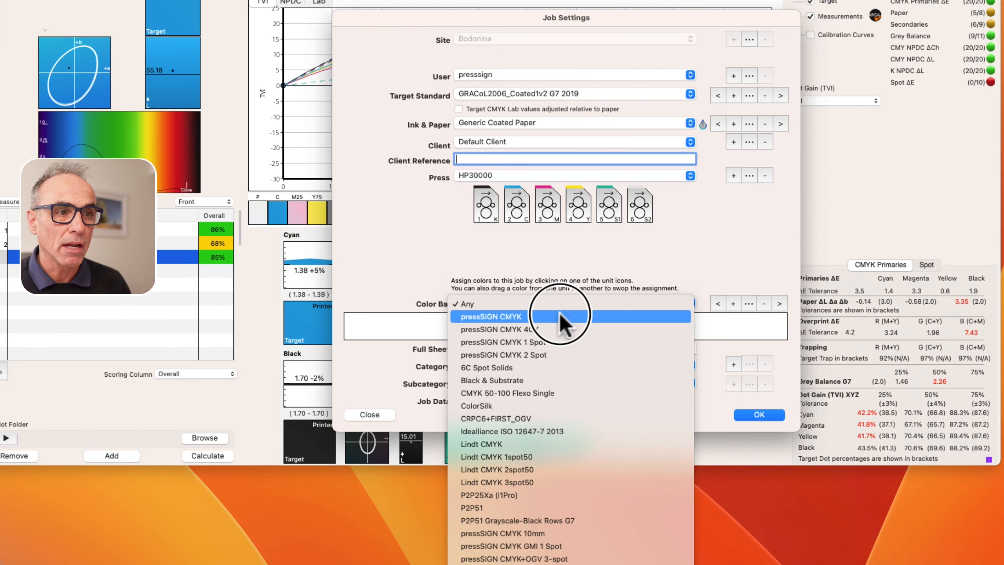
pyautogui.click(562, 315)
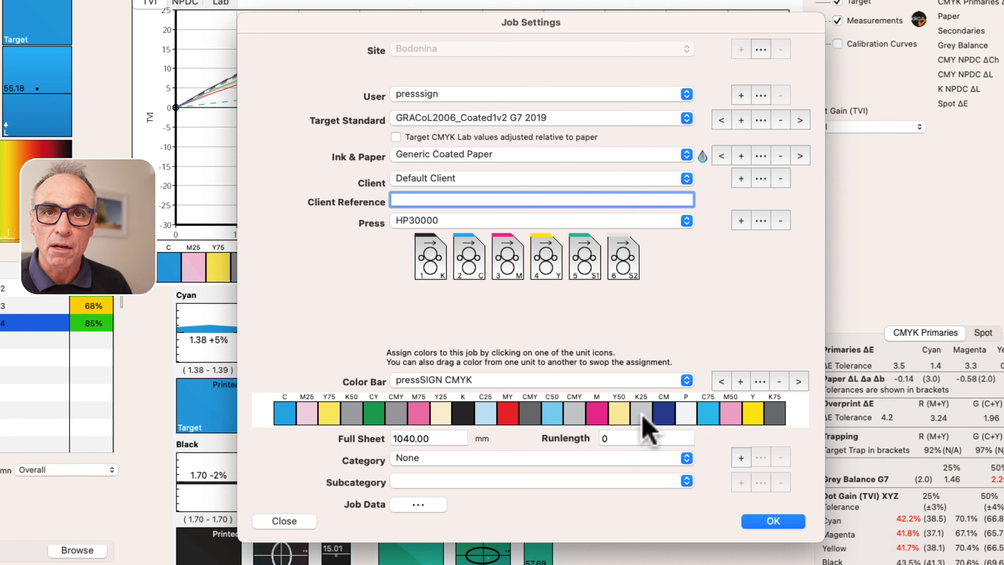
pyautogui.click(761, 383)
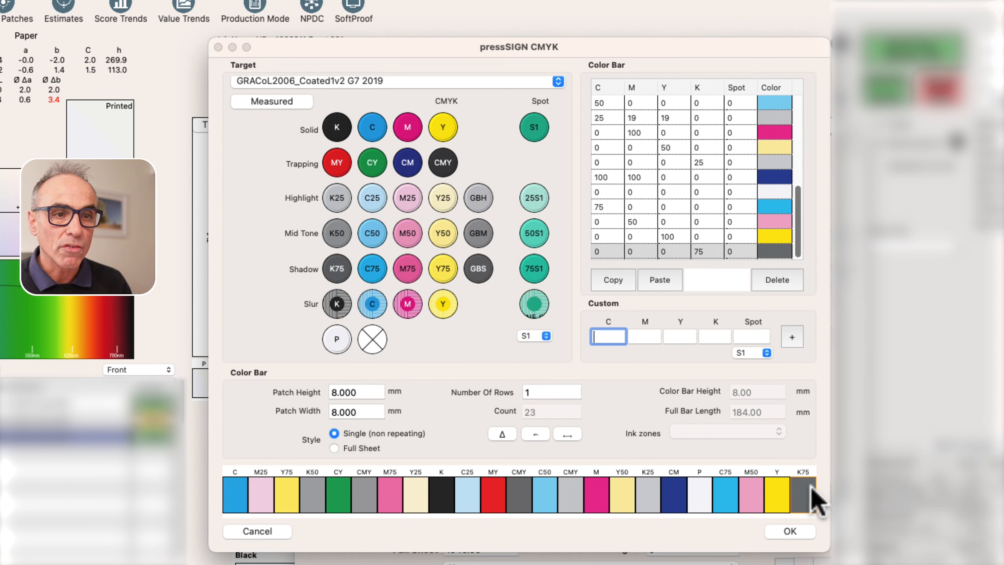
# Examine the CMYK values in the color bar's patch list, including the Y25, solid magenta and K75 patches.
pyautogui.click(798, 228)
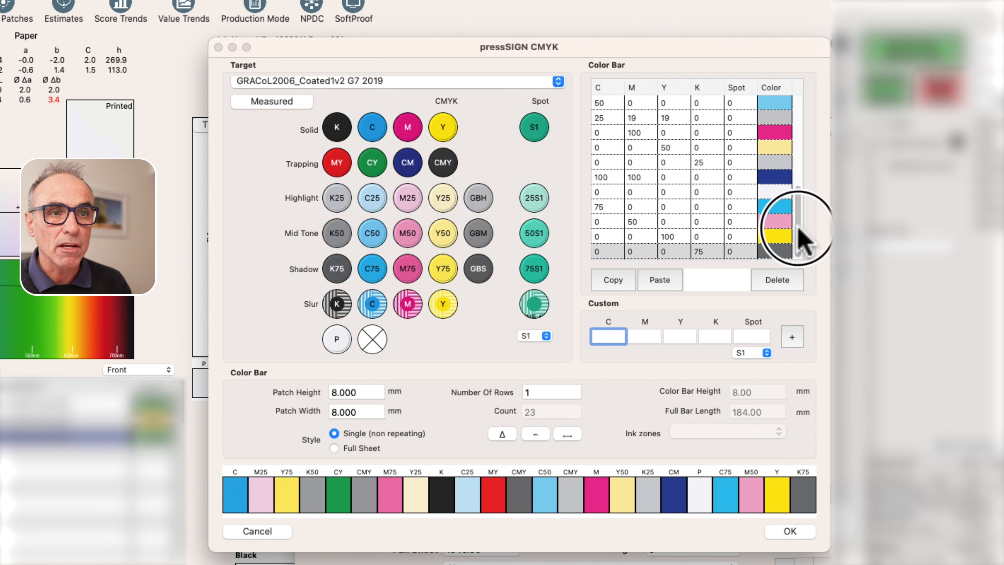
pyautogui.moveTo(799, 229); pyautogui.dragTo(781, 101)
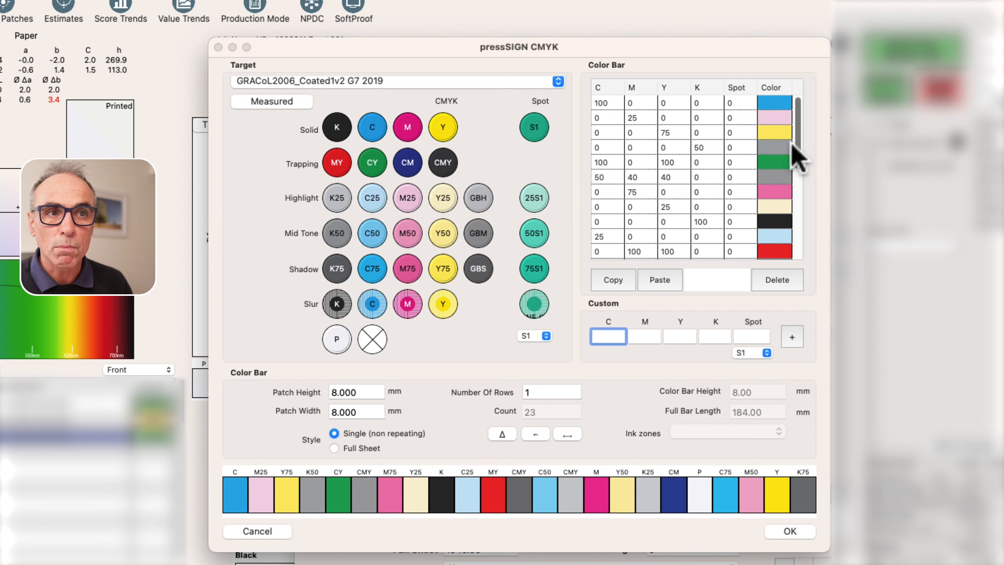
pyautogui.moveTo(800, 158); pyautogui.dragTo(800, 237)
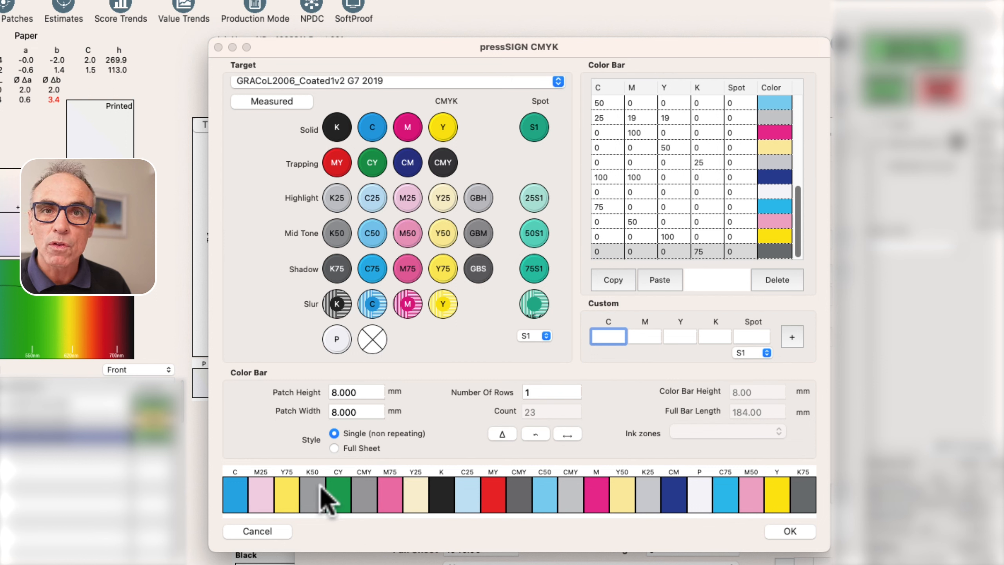
pyautogui.click(415, 501)
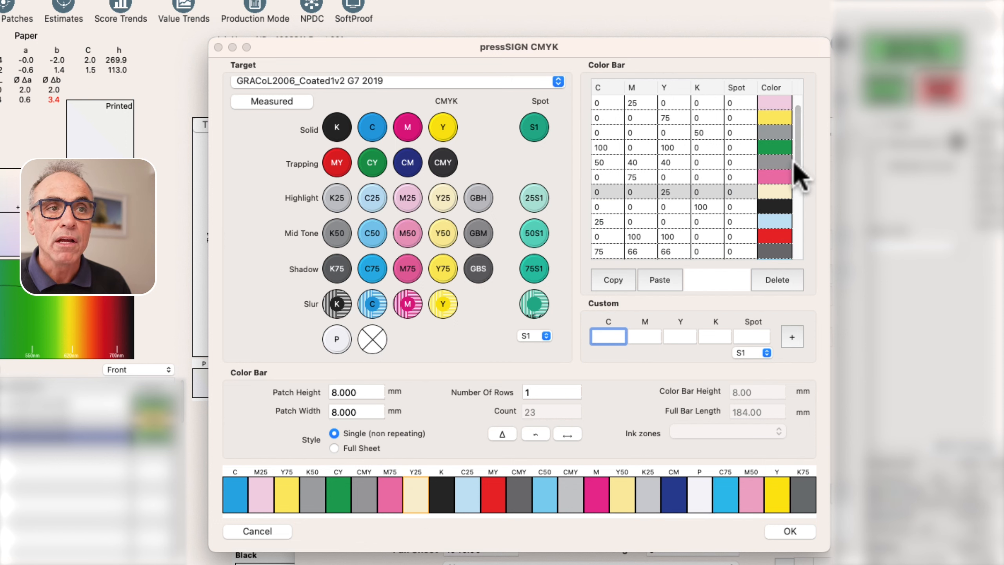
pyautogui.moveTo(799, 166); pyautogui.dragTo(798, 198)
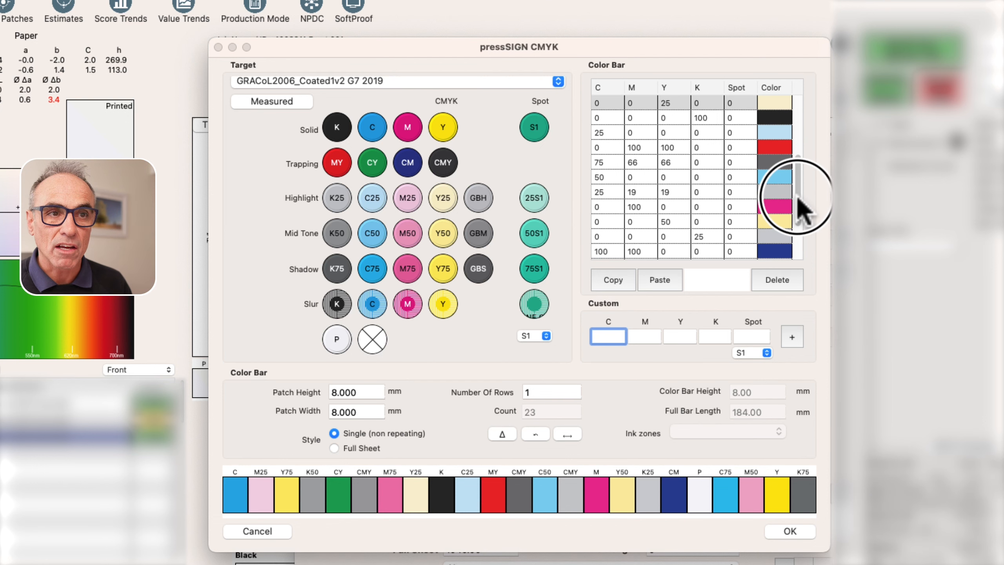
pyautogui.click(775, 207)
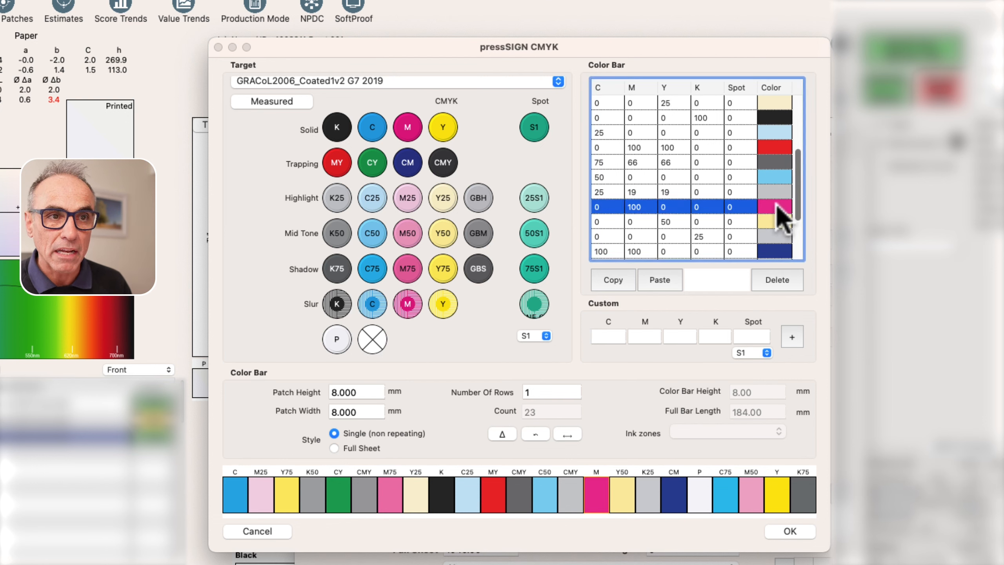
pyautogui.doubleClick(638, 206)
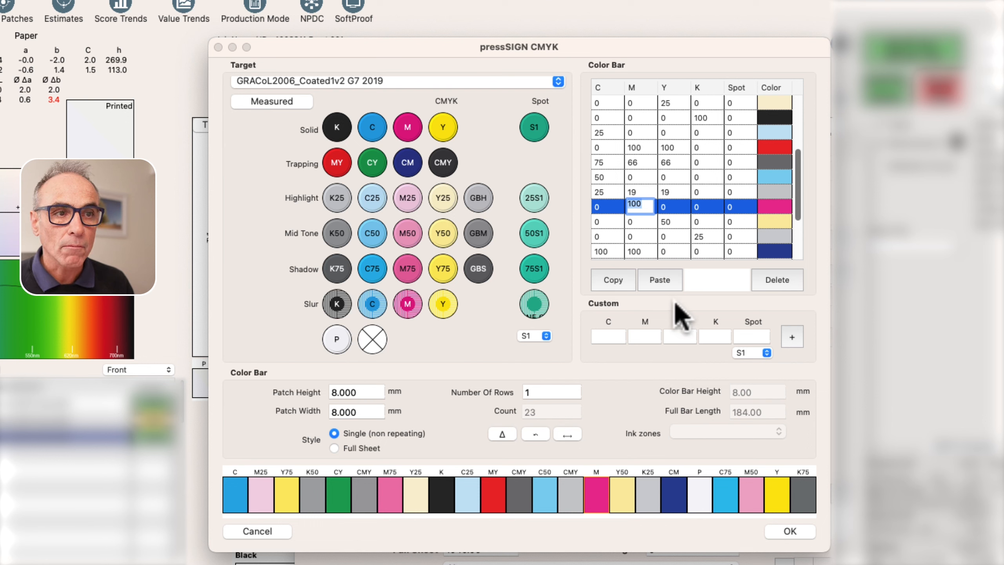
pyautogui.click(798, 242)
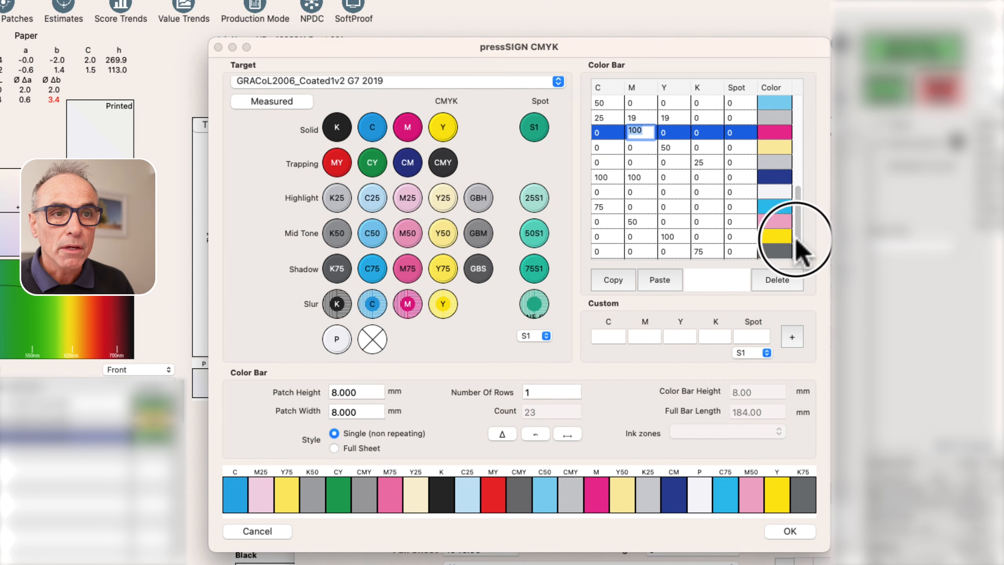
pyautogui.click(742, 251)
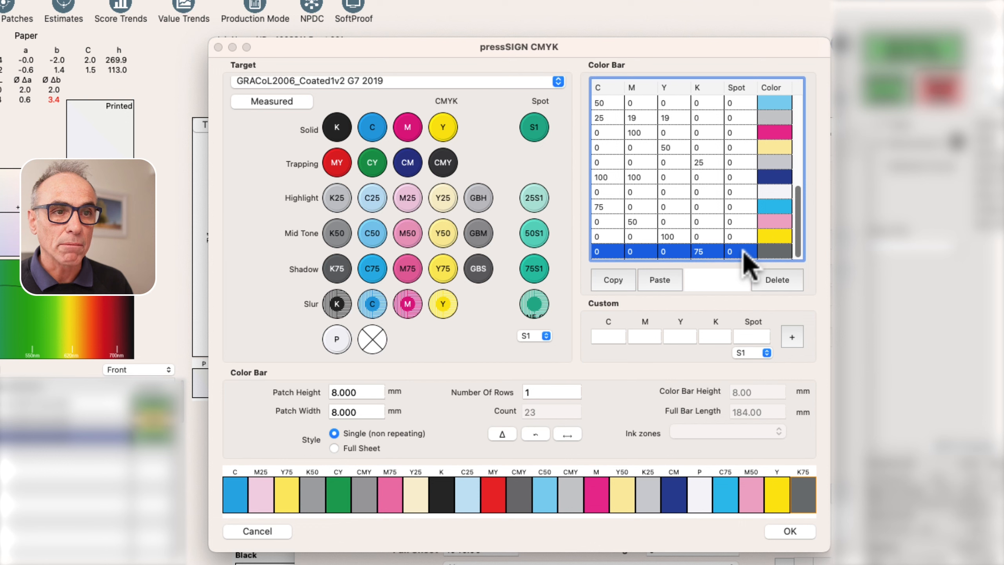
# Try out the custom patch values by entering 100 for spot S1, and clear the entry.
pyautogui.click(610, 338)
pyautogui.click(650, 338)
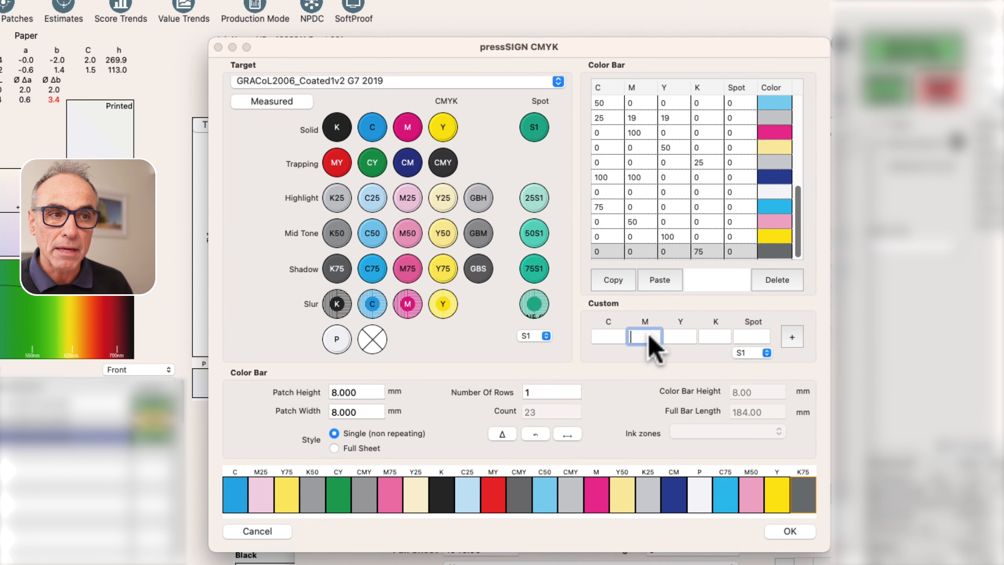
pyautogui.click(688, 337)
pyautogui.click(719, 337)
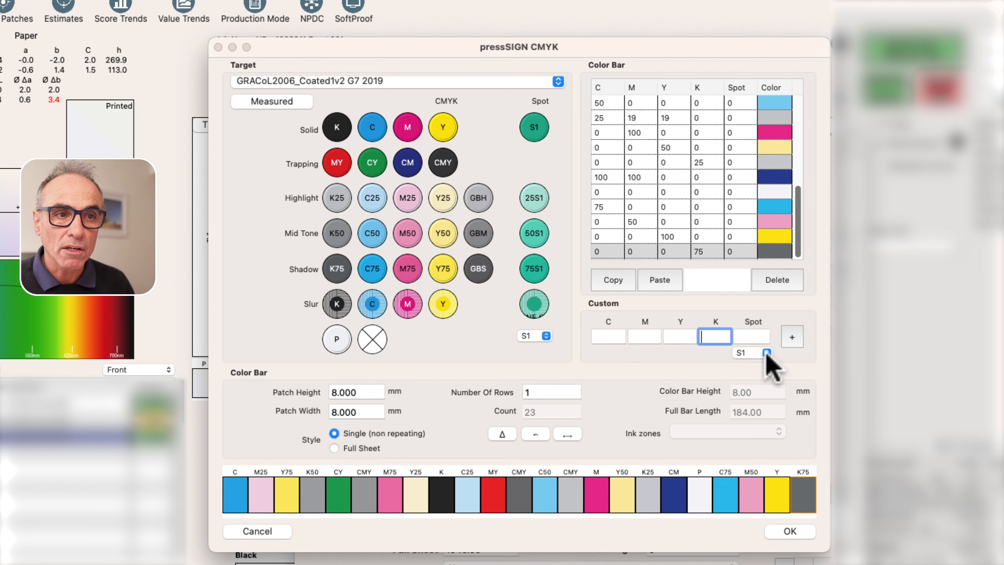
pyautogui.click(751, 337)
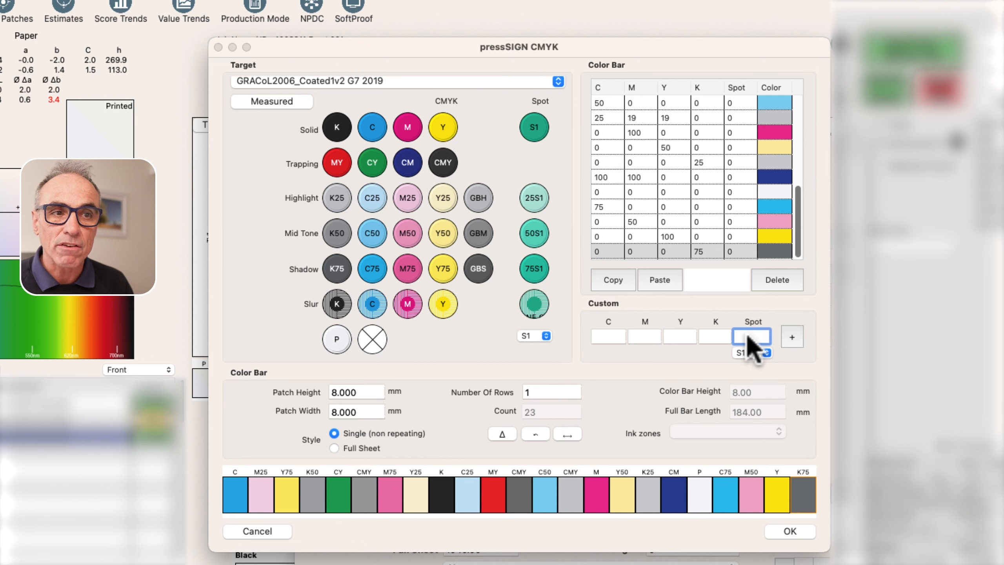
pyautogui.write('100')
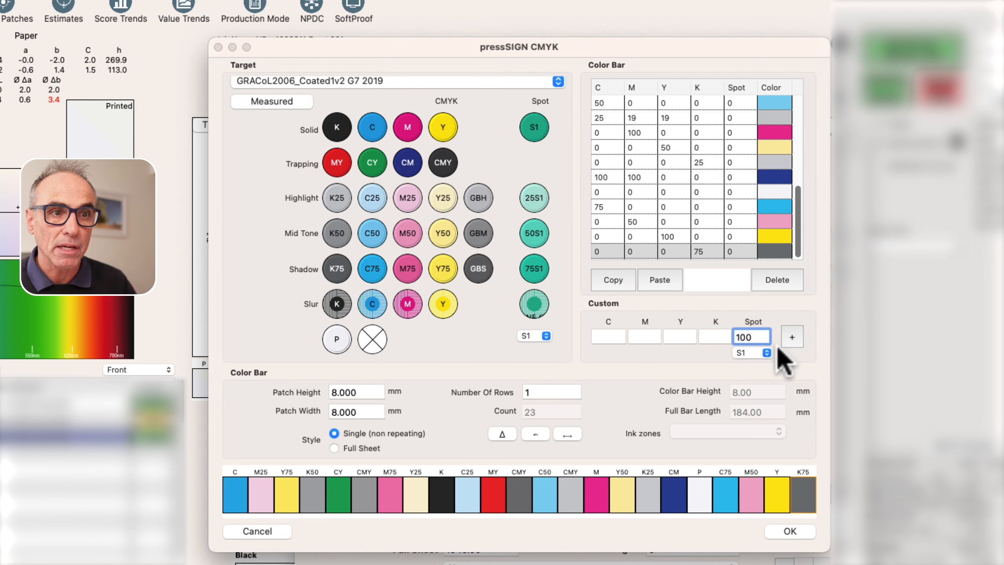
pyautogui.doubleClick(738, 337)
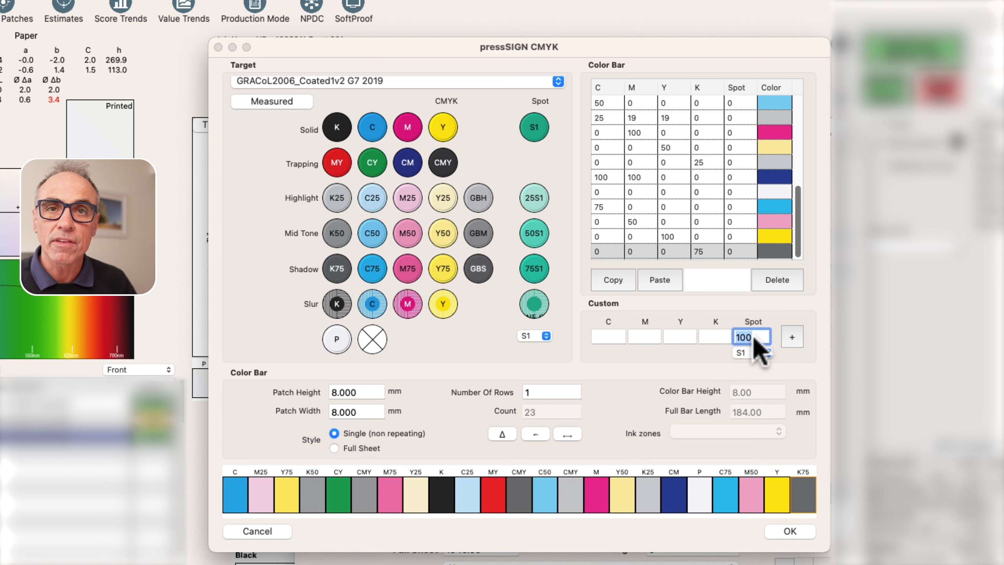
pyautogui.press('BackSpace')
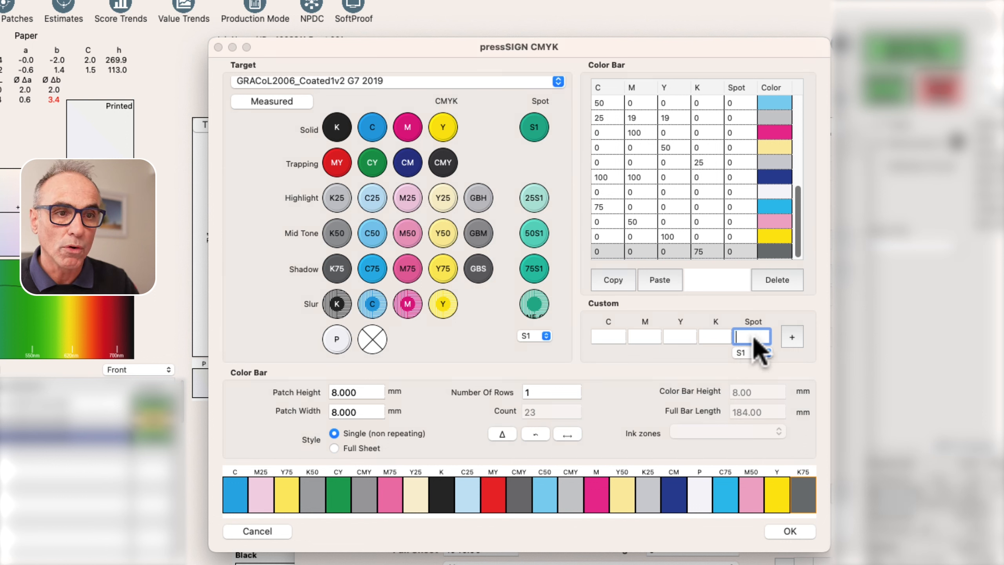
pyautogui.click(792, 337)
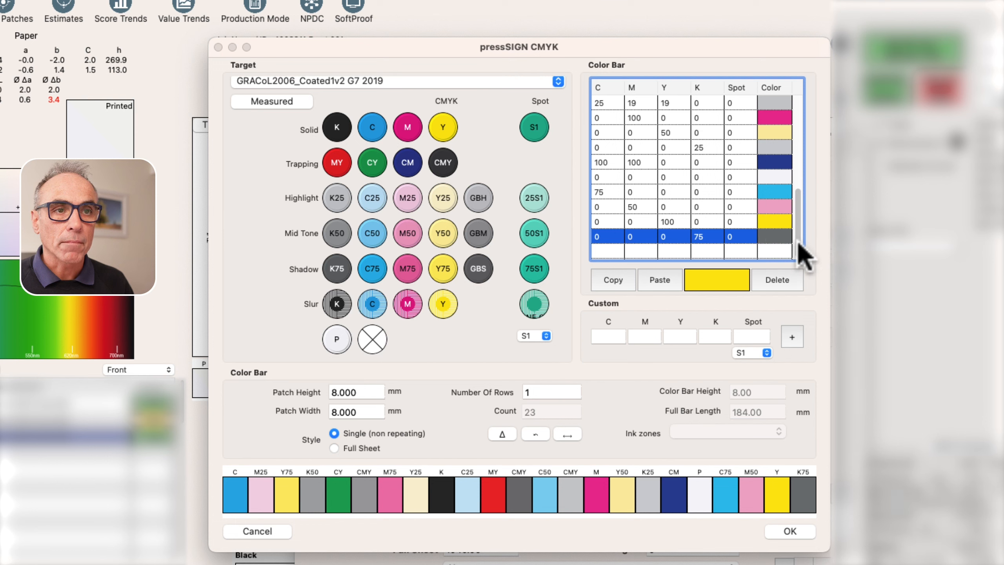
# Copy the CM overprint patch (100 C, 100 M) from the color bar's patch list.
pyautogui.scroll(2, 805, 237)
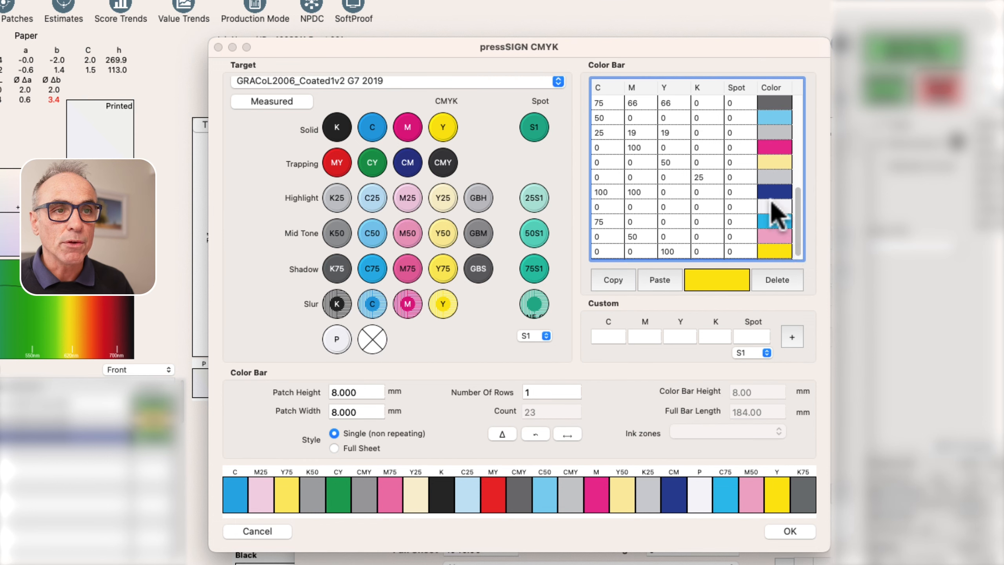
pyautogui.click(769, 192)
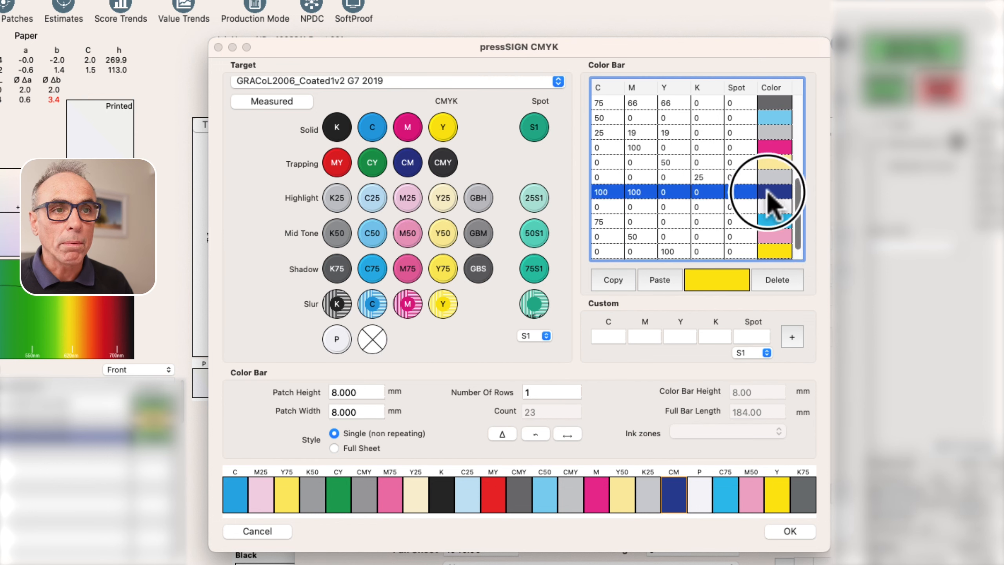
pyautogui.click(614, 278)
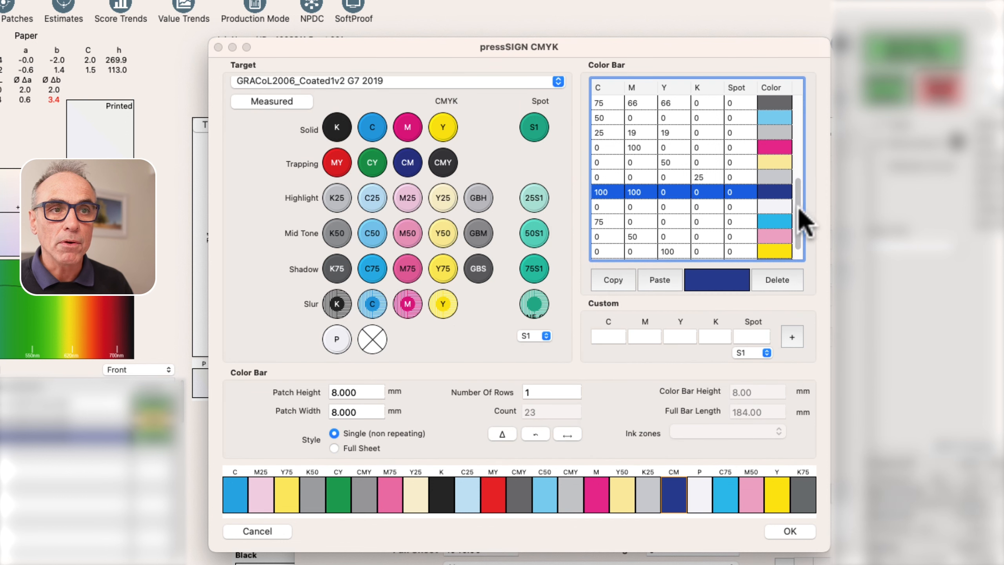
pyautogui.moveTo(799, 210); pyautogui.dragTo(795, 248)
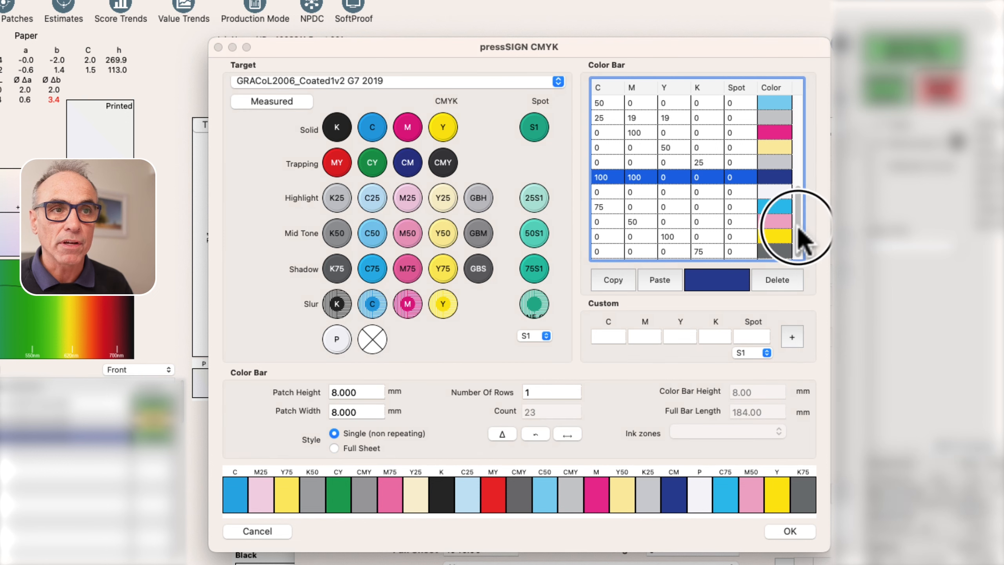
# Paste the copied CM patch before the red MY patch, and delete that pasted copy.
pyautogui.scroll(3, 802, 224)
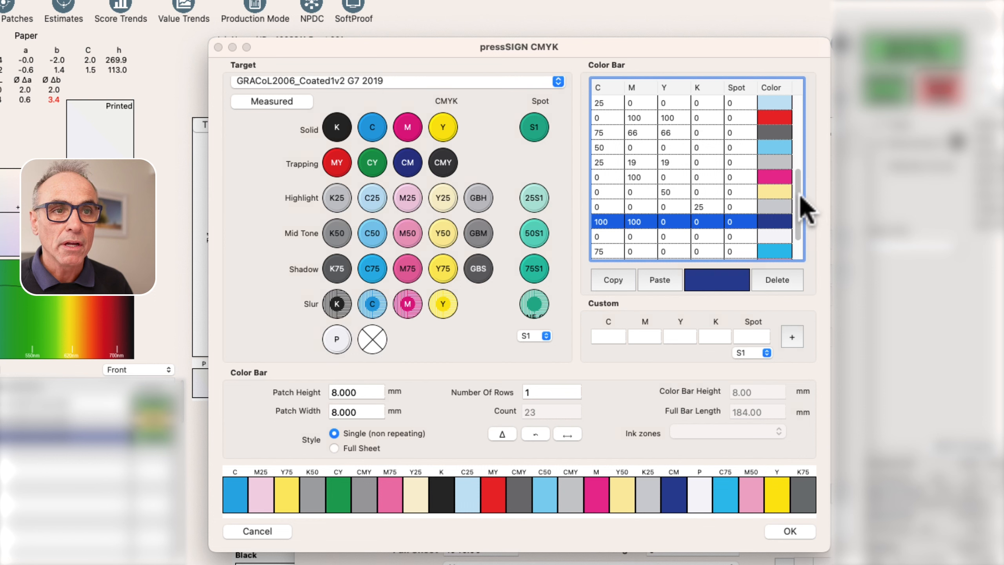
pyautogui.scroll(3, 800, 199)
pyautogui.click(774, 162)
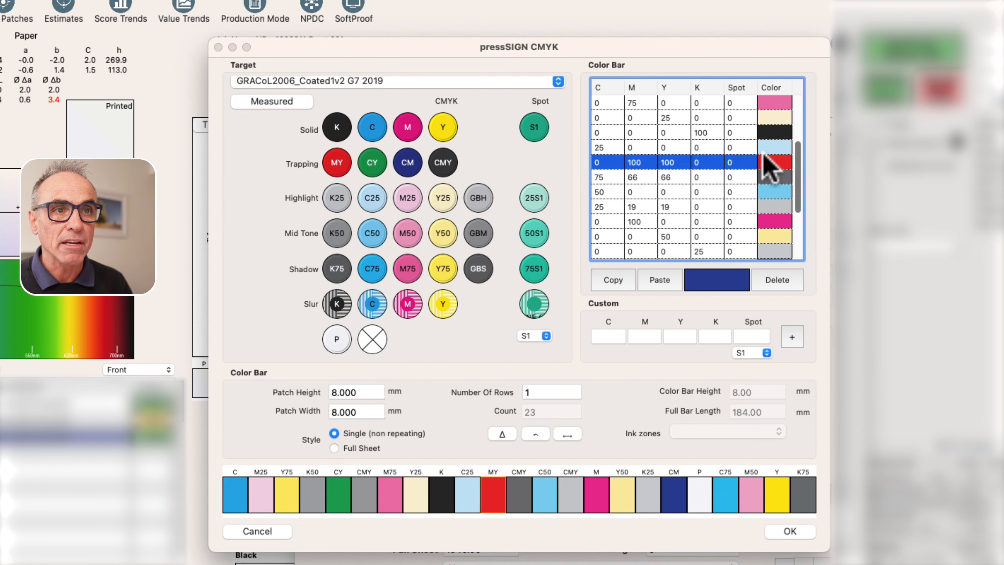
pyautogui.click(661, 279)
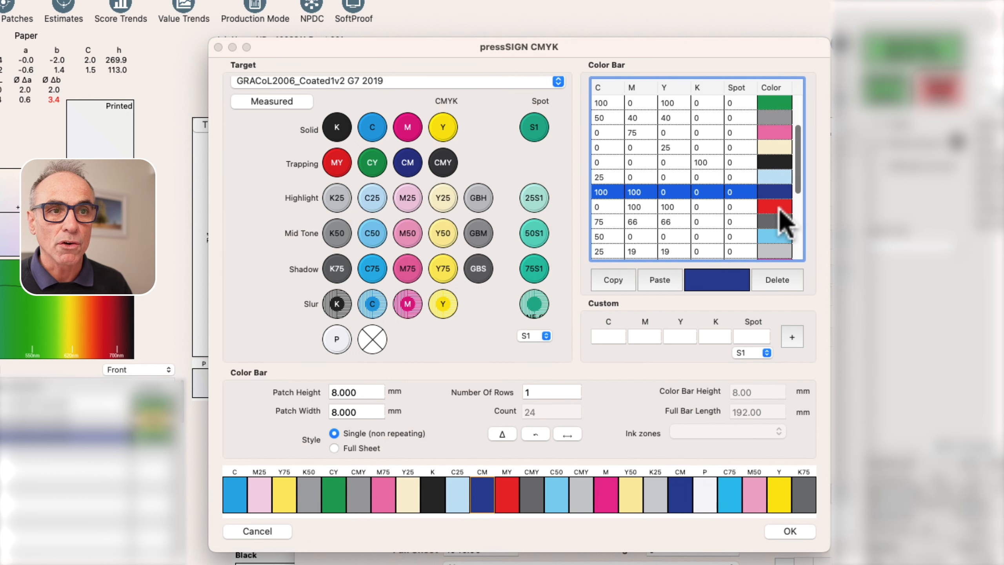
pyautogui.click(777, 279)
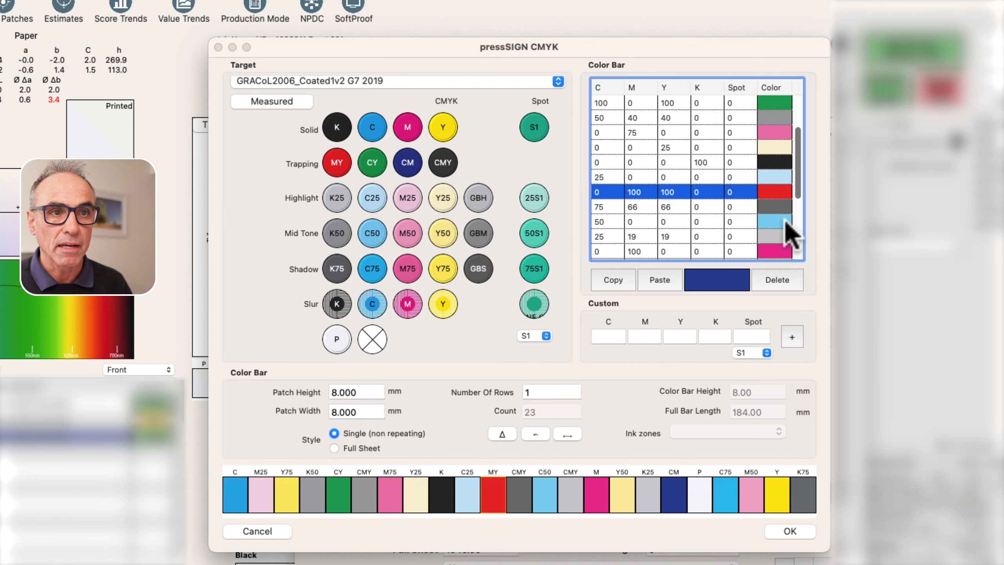
# Paste the copied CM patch at the end of the color bar, after the last K75 patch, and delete that pasted copy.
pyautogui.scroll(-5, 800, 197)
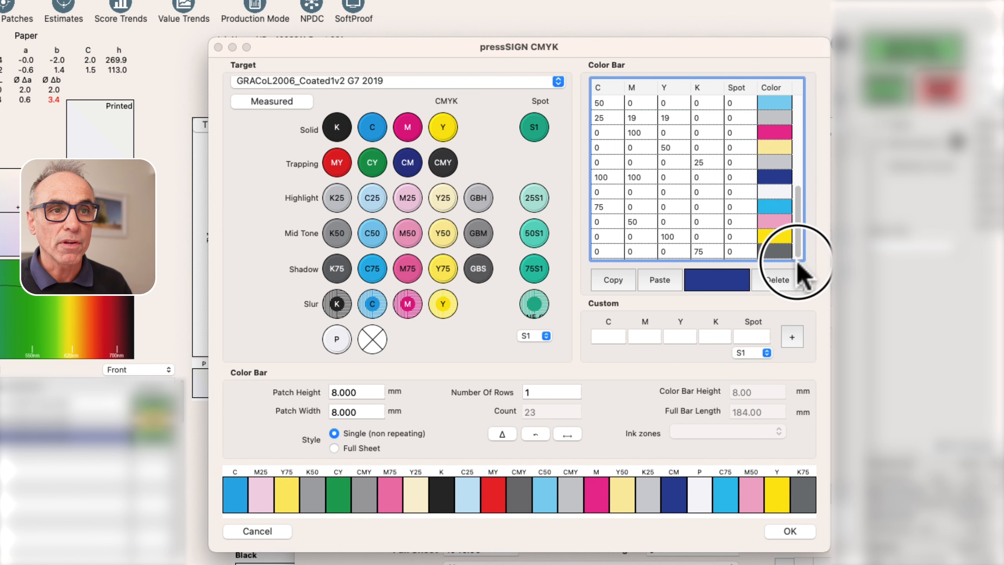
pyautogui.click(771, 252)
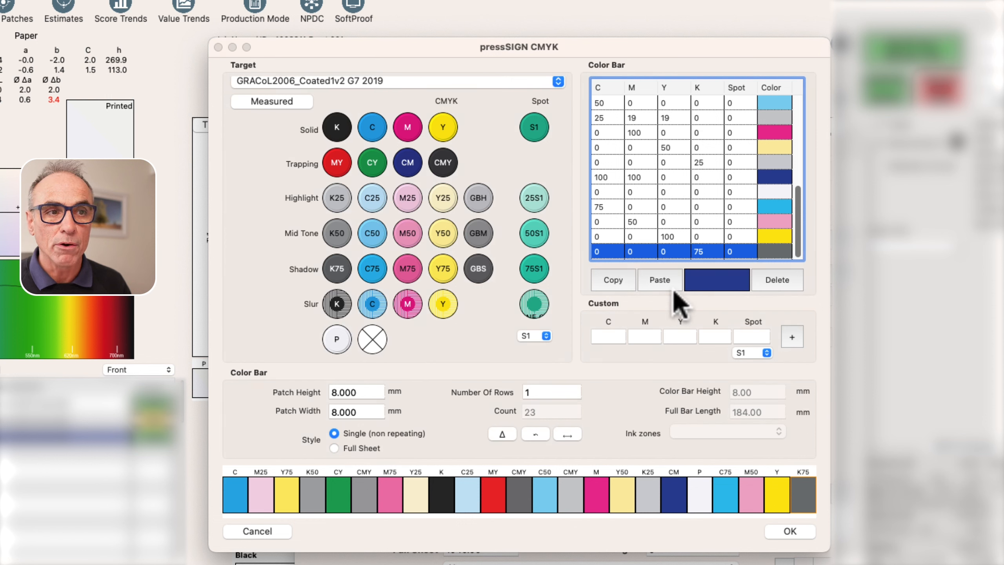
pyautogui.click(659, 280)
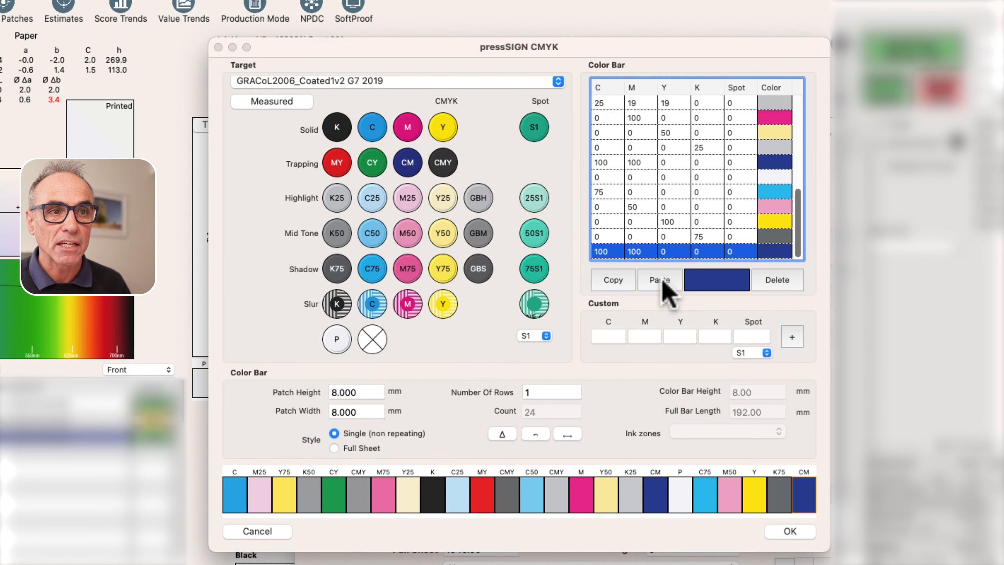
pyautogui.click(779, 281)
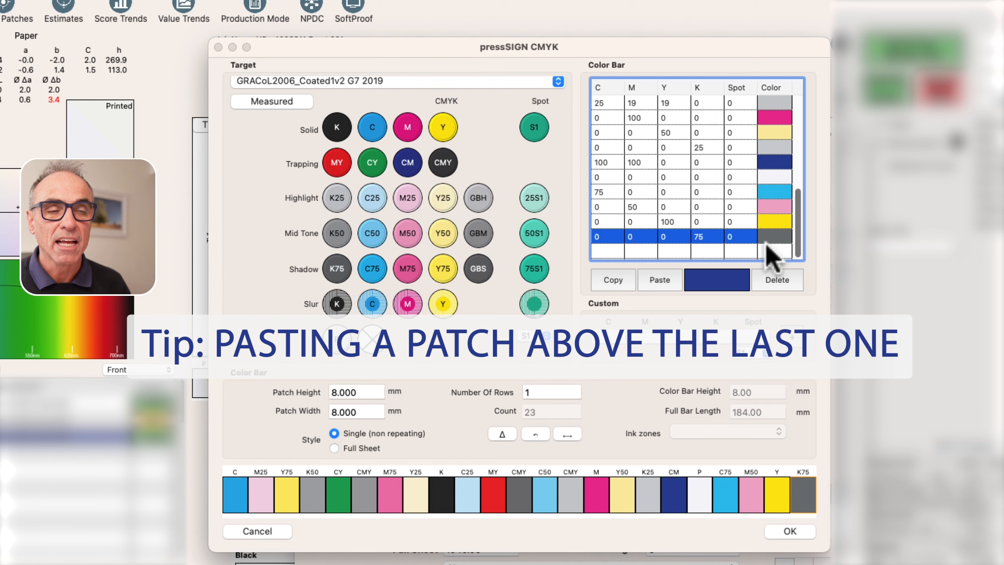
# Place a CM patch directly above the last K75 patch by pasting twice around K75 and deleting the extra copy at the end.
pyautogui.click(660, 280)
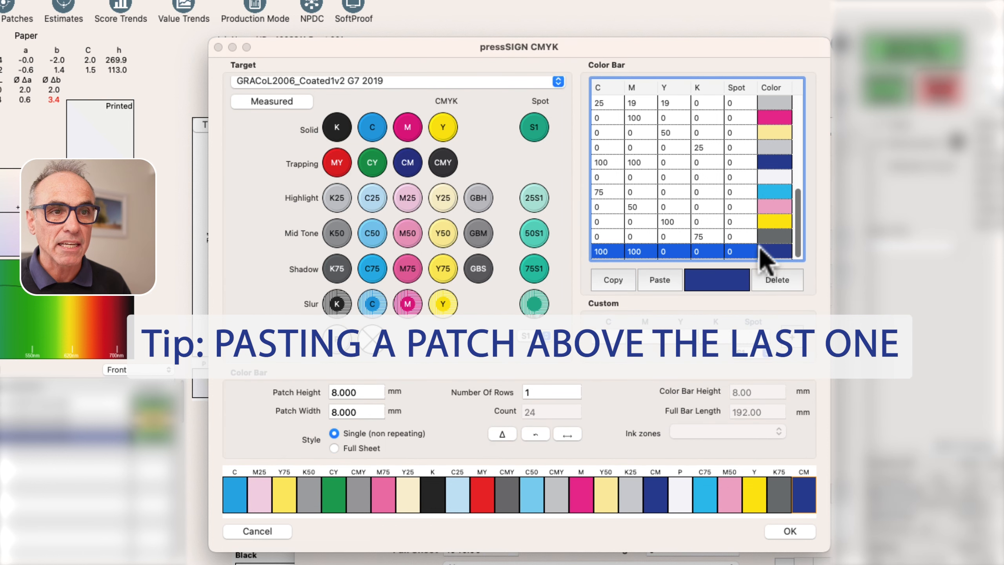
pyautogui.click(775, 236)
pyautogui.click(659, 280)
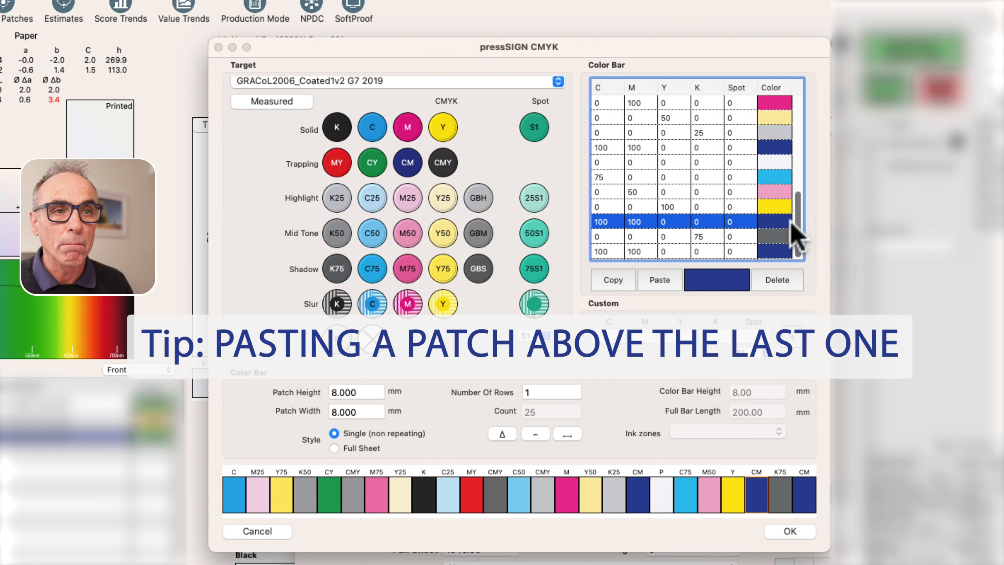
pyautogui.click(790, 251)
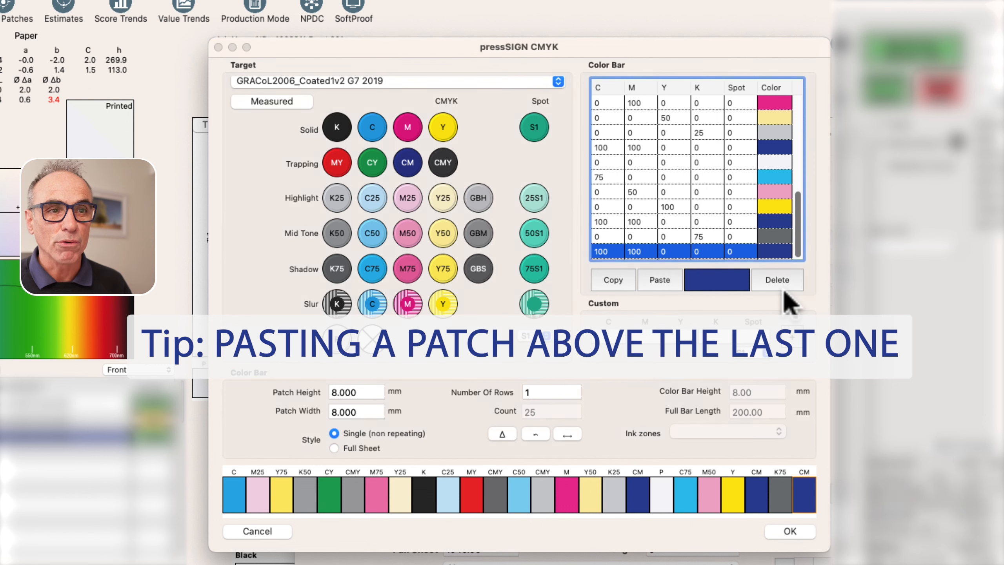
pyautogui.click(777, 279)
# Delete the CM patch pasted above K75 and close the pressSIGN CMYK color bar without saving.
pyautogui.click(780, 222)
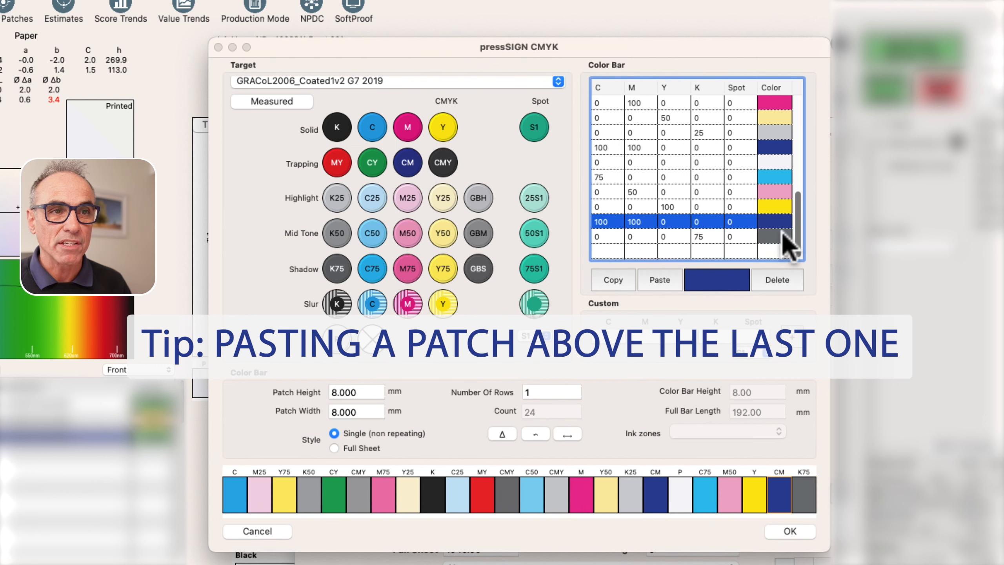
pyautogui.click(777, 280)
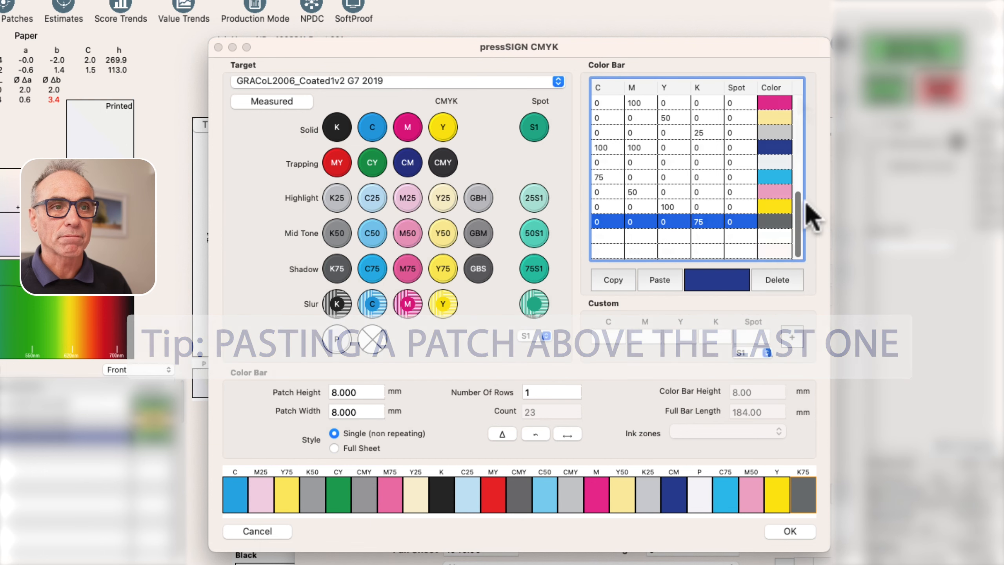
pyautogui.moveTo(800, 202); pyautogui.dragTo(799, 99)
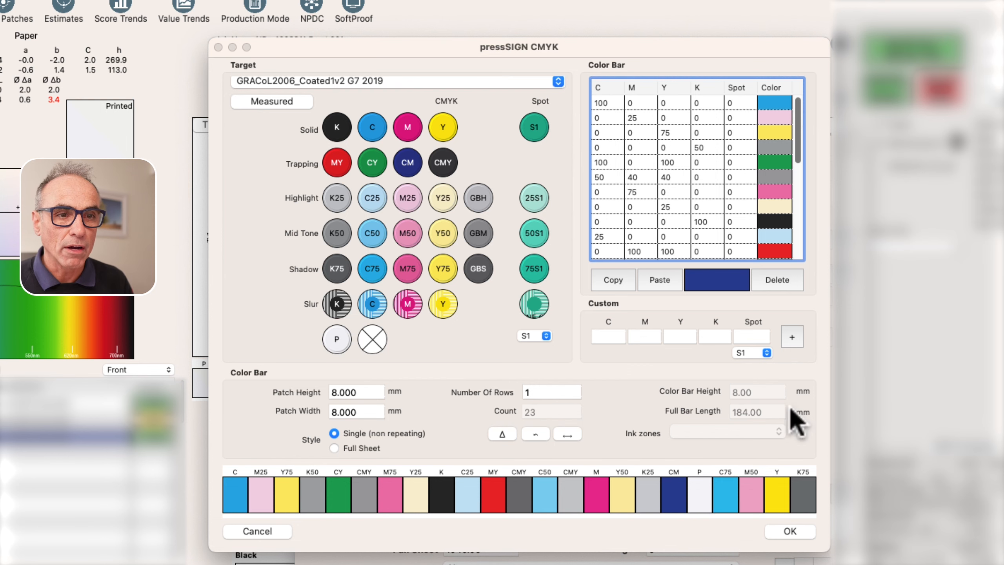
pyautogui.click(268, 531)
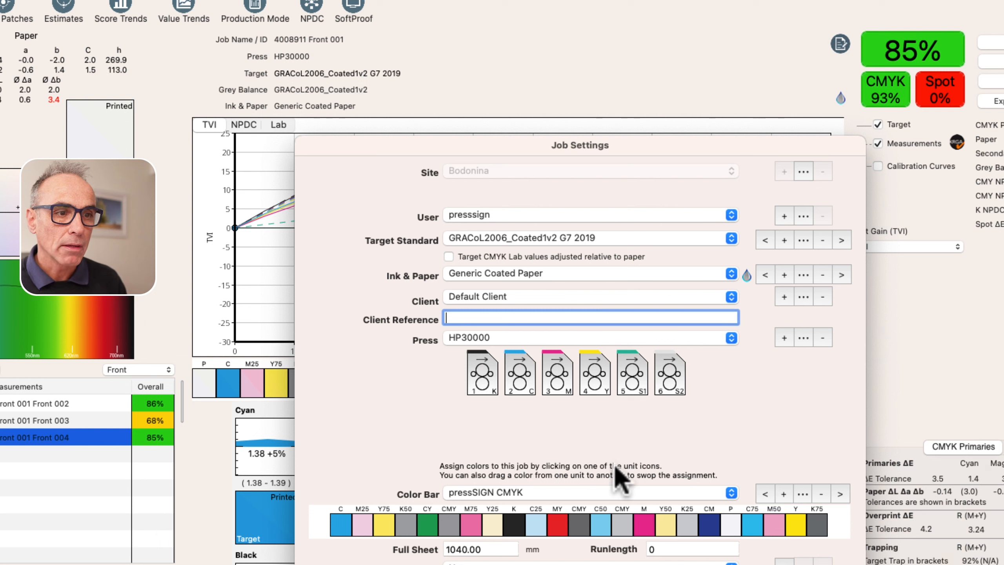
# Create a new color bar for the job with GRACoL2006_Coated1v2 G7 2019 as its target.
pyautogui.click(784, 495)
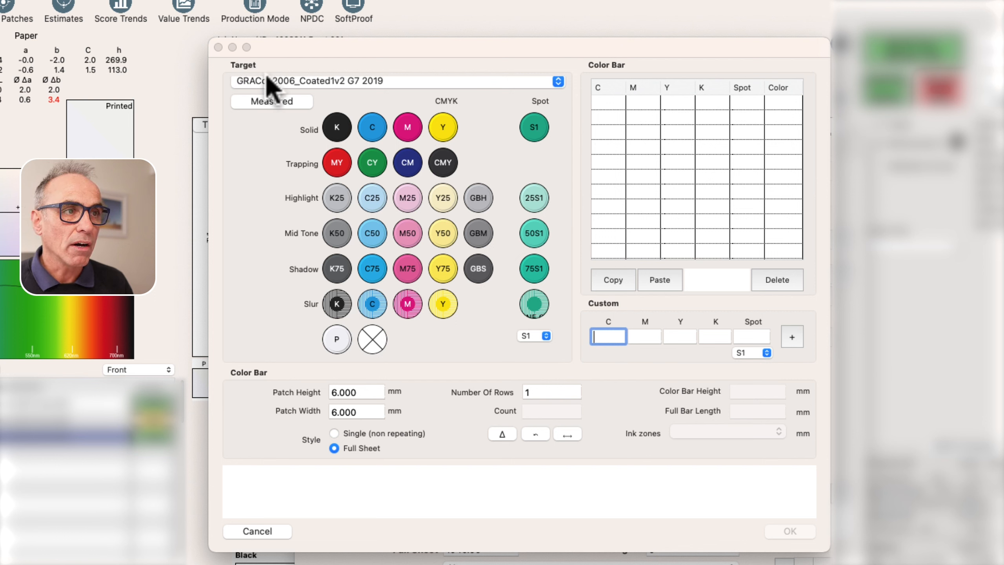
pyautogui.click(558, 81)
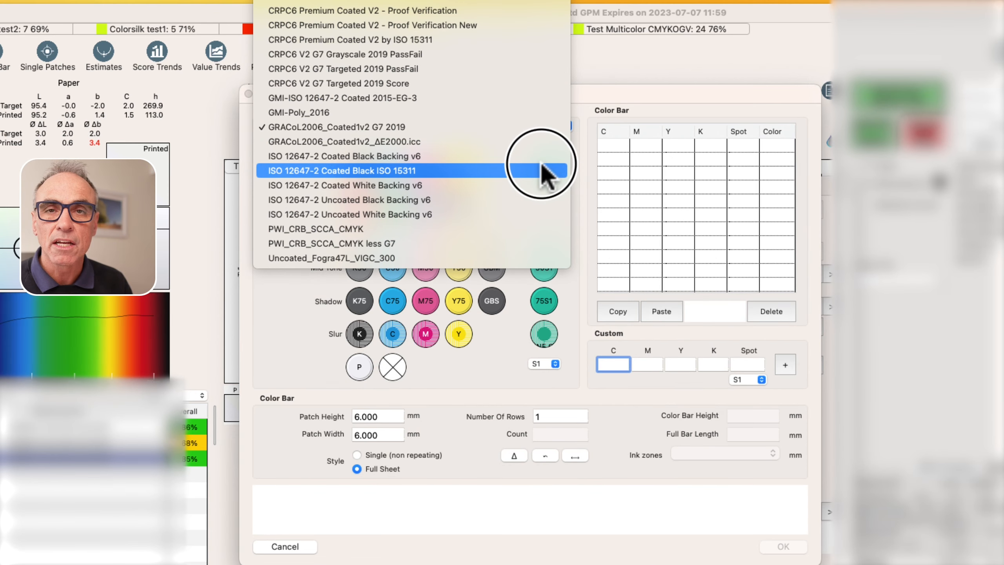
pyautogui.click(538, 131)
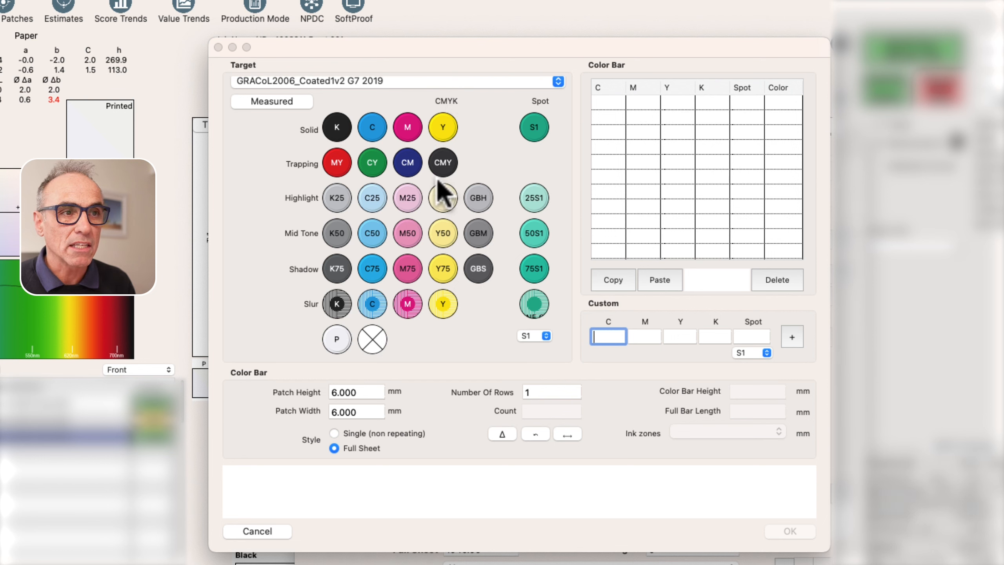
# Try out the gray balance patches by adding GBH, GBM and GBS to the color bar, and delete all three.
pyautogui.click(479, 199)
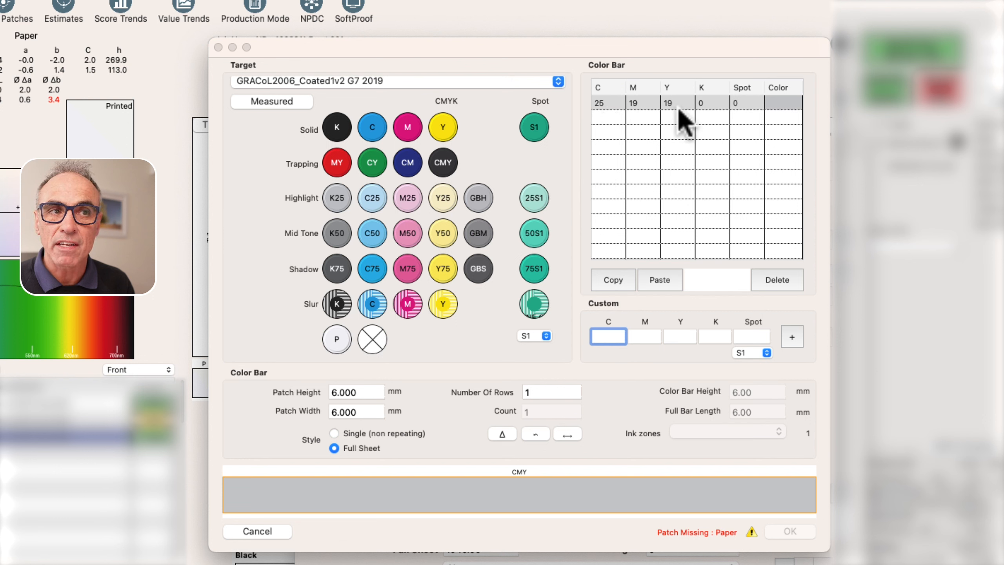
pyautogui.click(483, 233)
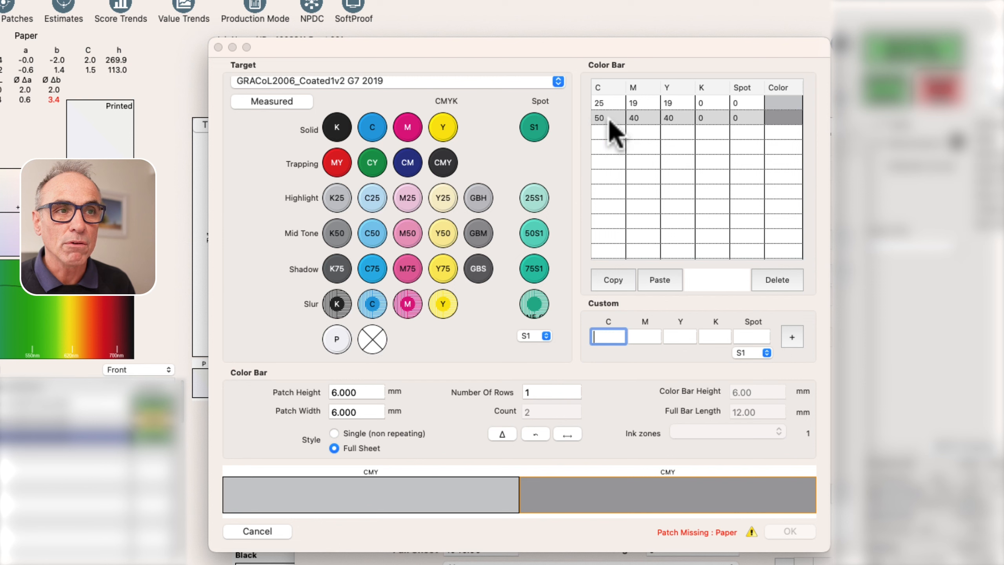
pyautogui.click(482, 272)
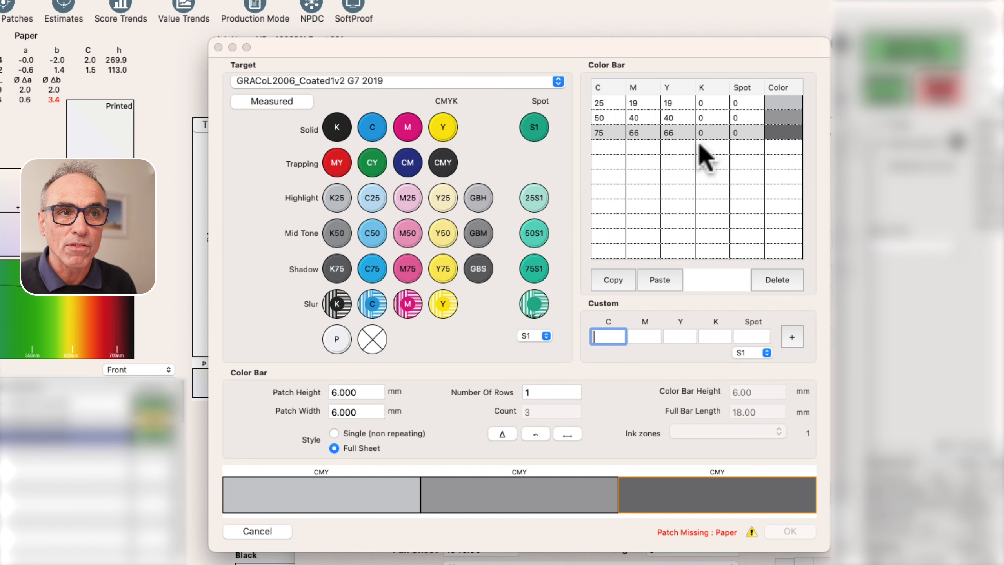
pyautogui.click(746, 133)
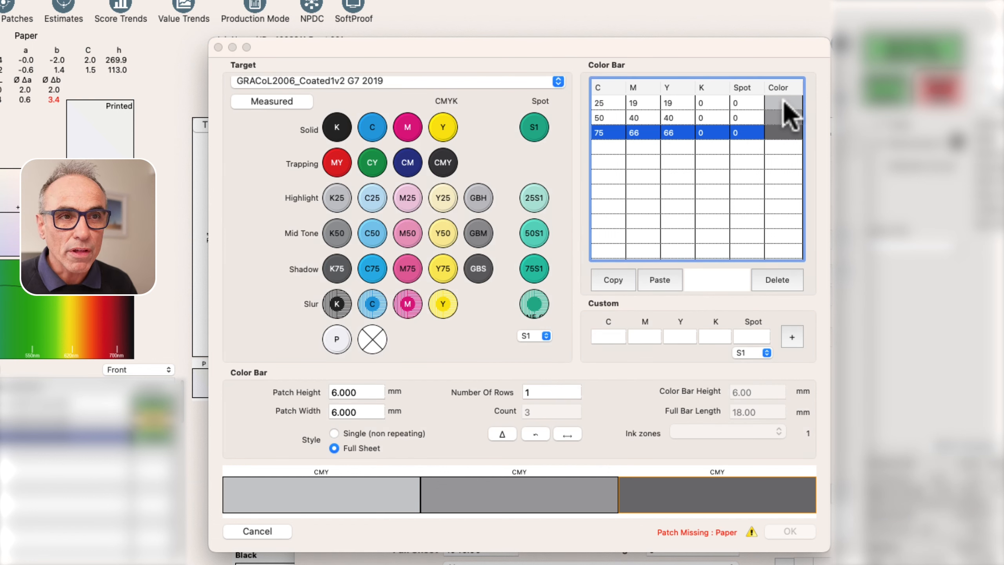
pyautogui.keyDown('shift'); pyautogui.click(785, 102); pyautogui.keyUp('shift')
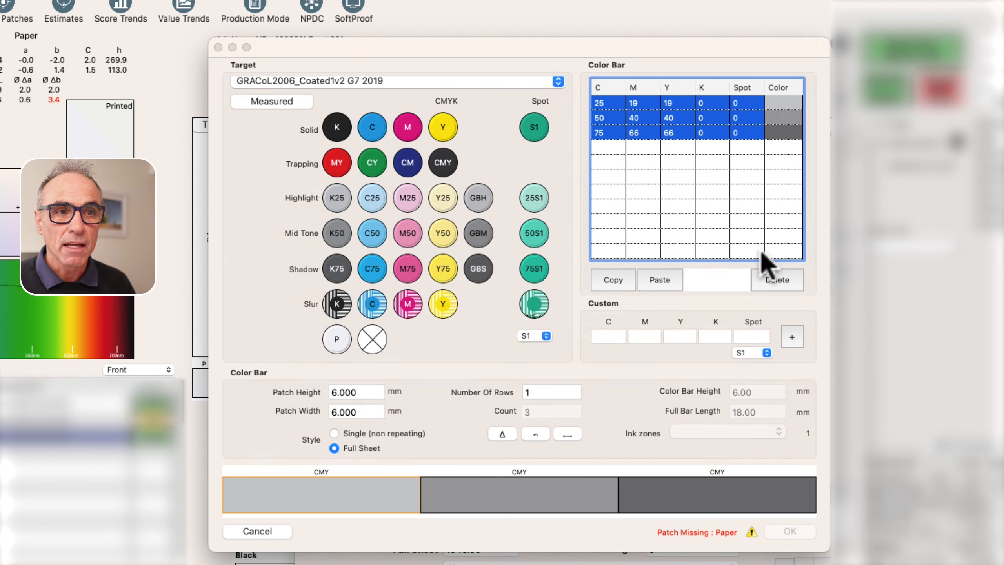
pyautogui.click(787, 281)
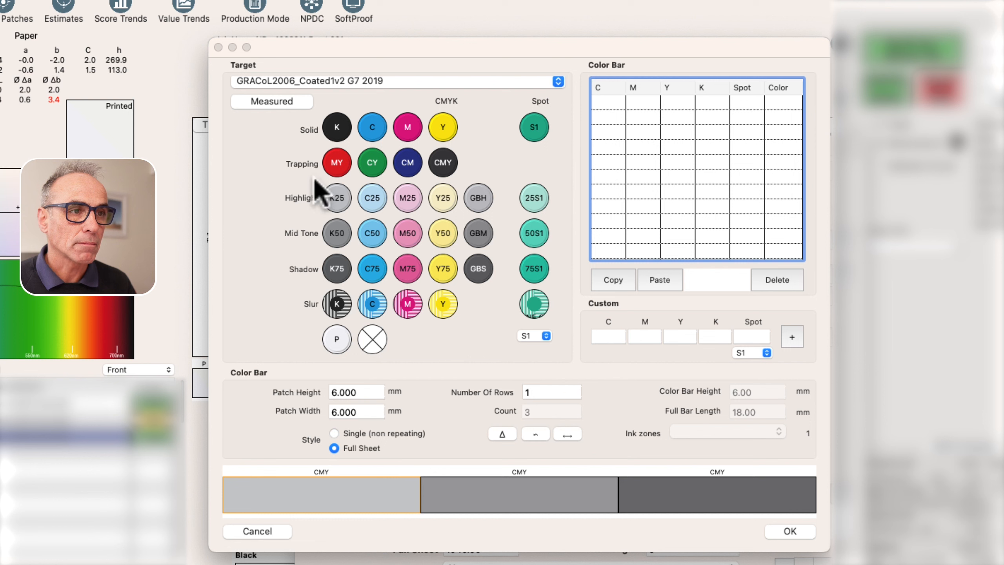
# Add the solid, 25, 50 and 75 patches for black and for cyan to the color bar.
pyautogui.click(341, 129)
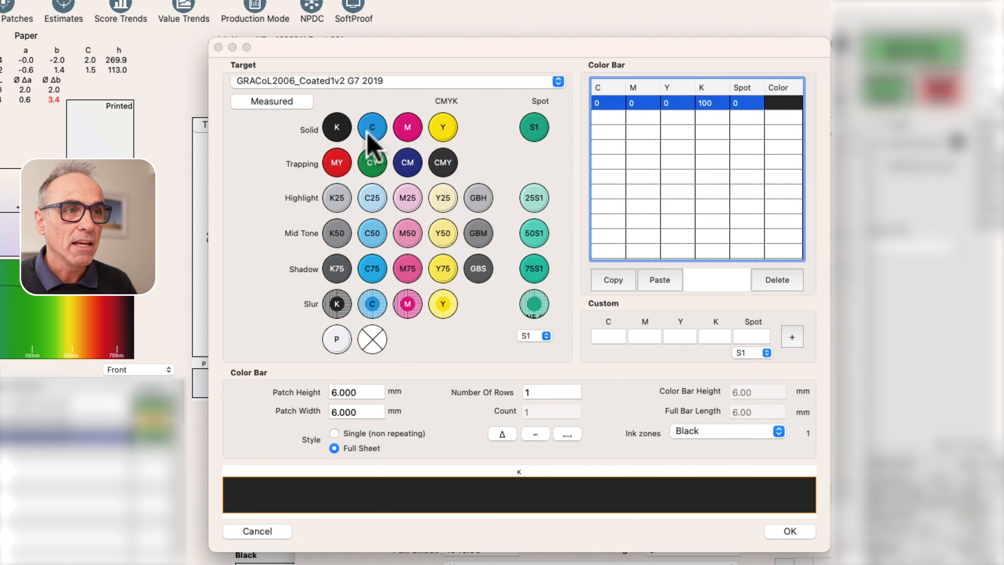
pyautogui.click(340, 202)
pyautogui.click(338, 234)
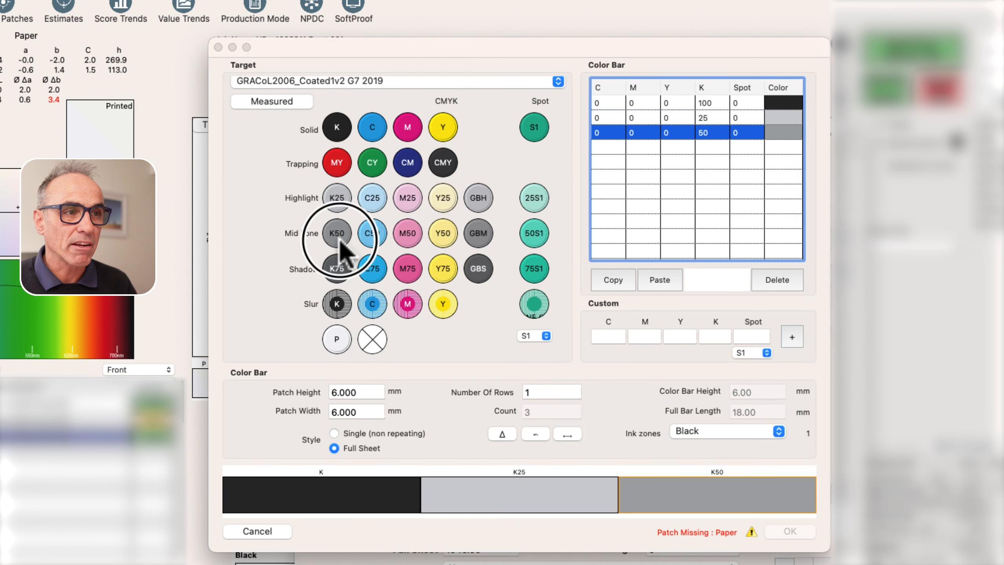
pyautogui.click(340, 272)
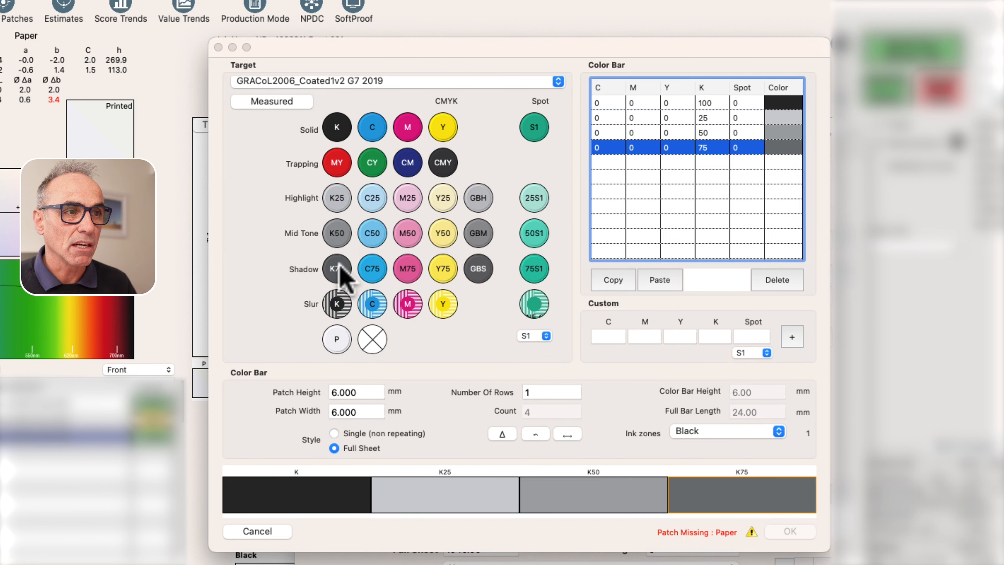
pyautogui.click(371, 127)
pyautogui.click(374, 199)
pyautogui.click(375, 233)
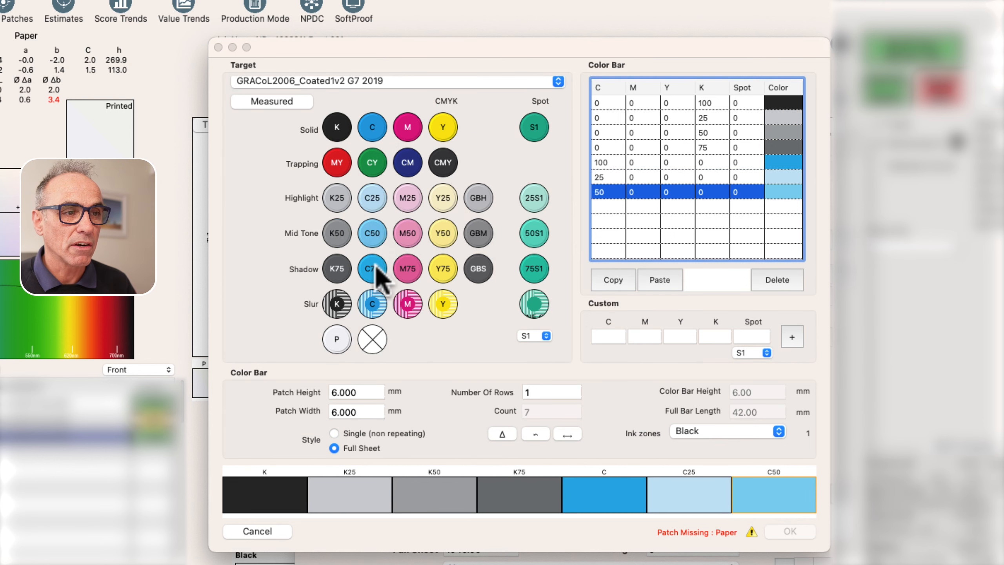
pyautogui.click(379, 264)
# Add the solid, 25, 50 and 75 patches for magenta and for yellow to the color bar.
pyautogui.click(408, 127)
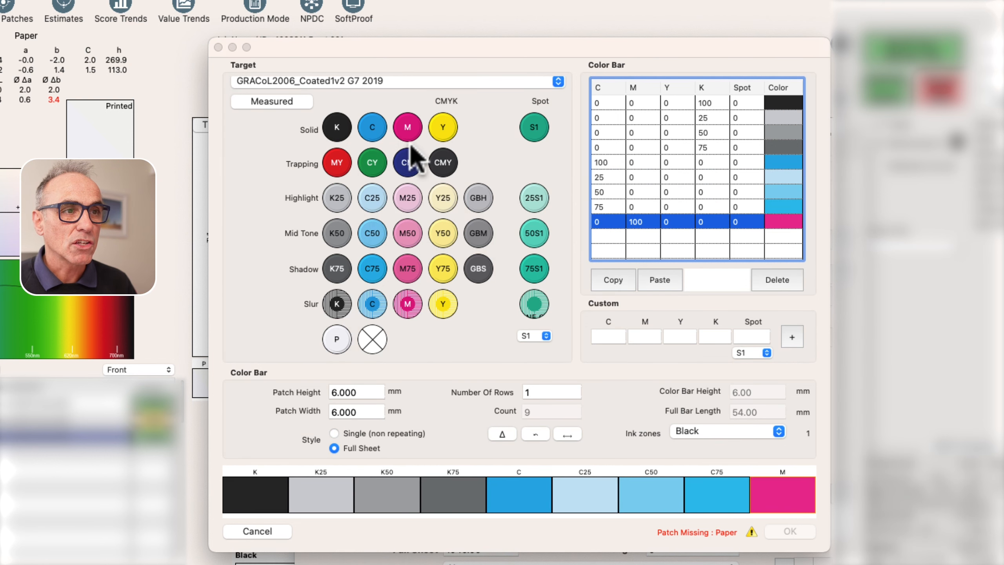
pyautogui.click(407, 198)
pyautogui.click(411, 242)
pyautogui.click(410, 270)
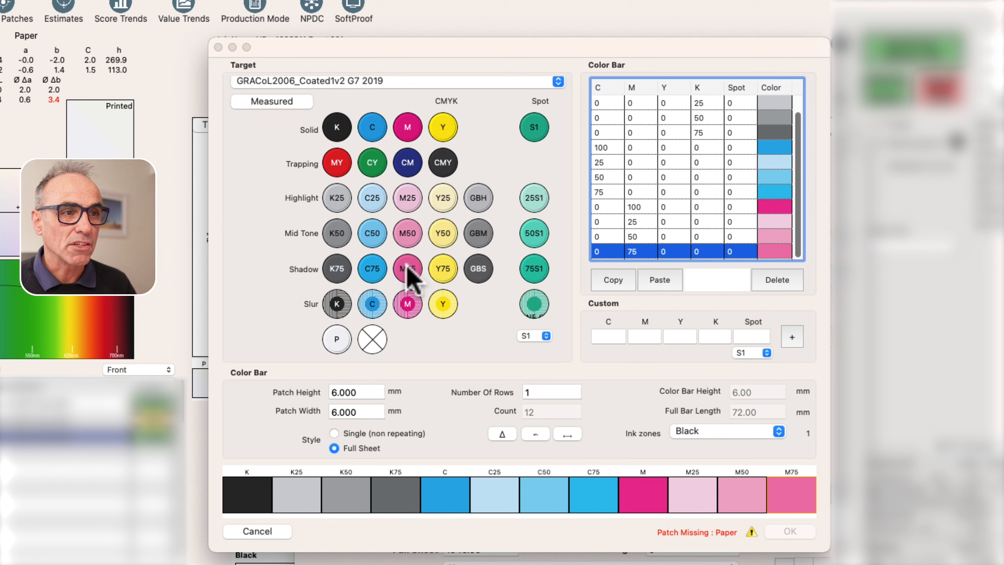
pyautogui.click(446, 130)
pyautogui.click(443, 197)
pyautogui.click(442, 232)
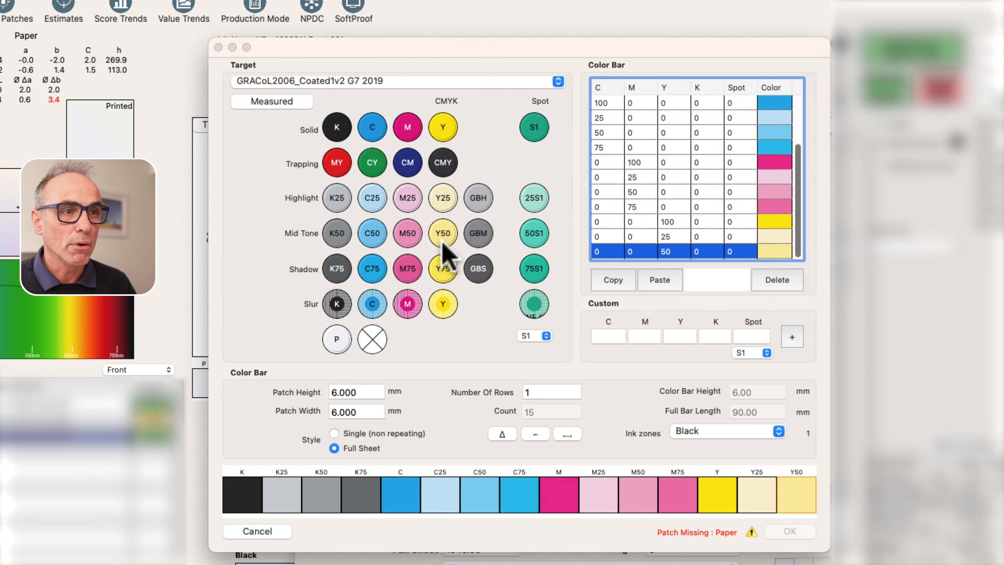
pyautogui.click(444, 269)
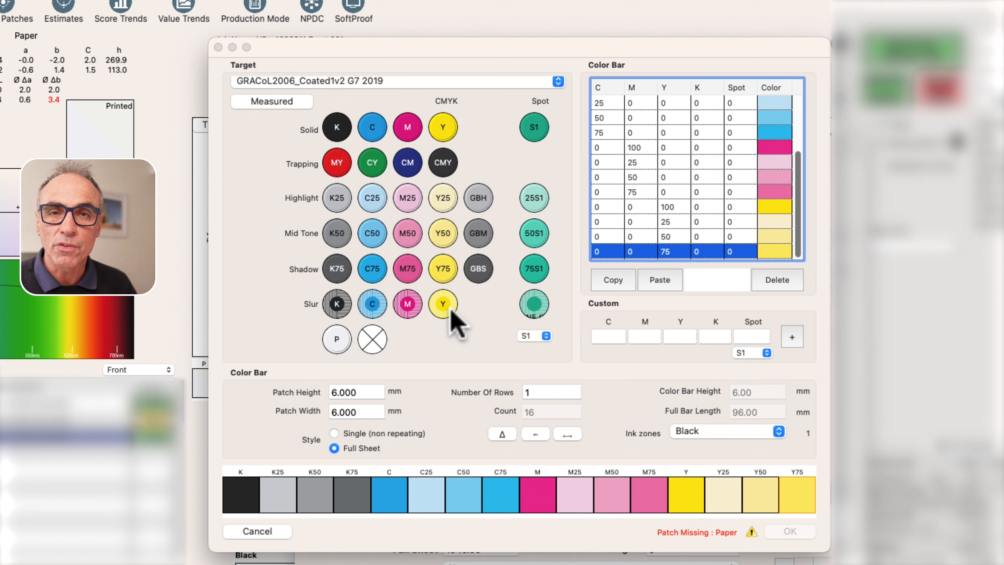
# Add the paper patch, followed by the solid, 25, 50 and 75 patches for spot S1.
pyautogui.click(334, 342)
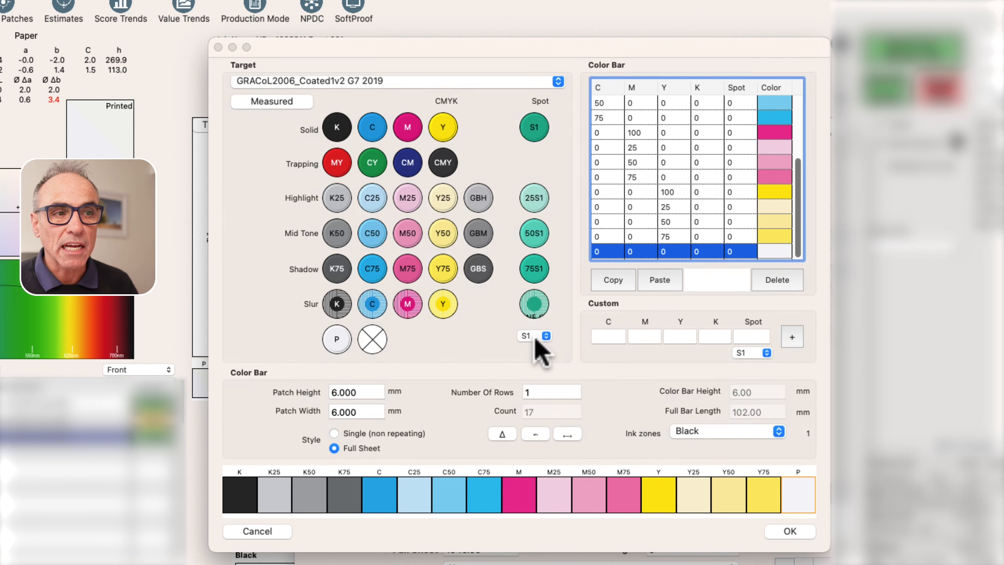
pyautogui.click(536, 128)
pyautogui.click(538, 197)
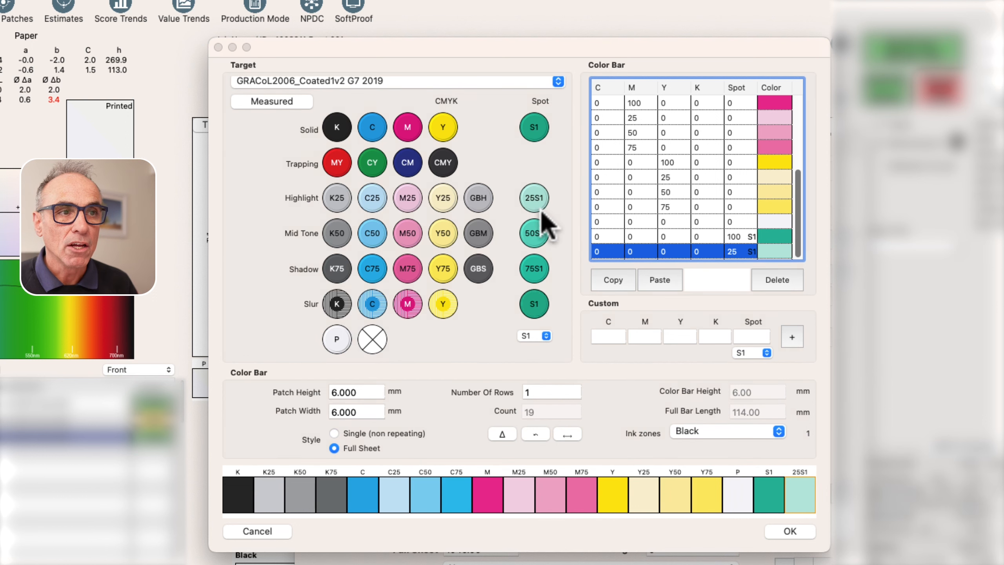
pyautogui.click(535, 234)
pyautogui.click(536, 270)
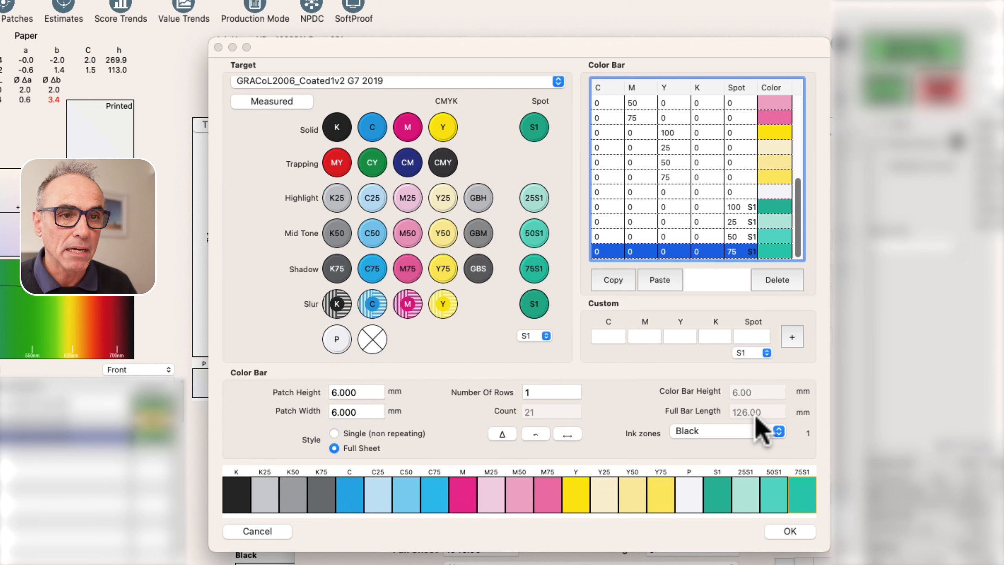
# Set the color bar style to Single (non repeating) after trying Full Sheet, and randomize the order of the patches.
pyautogui.click(335, 434)
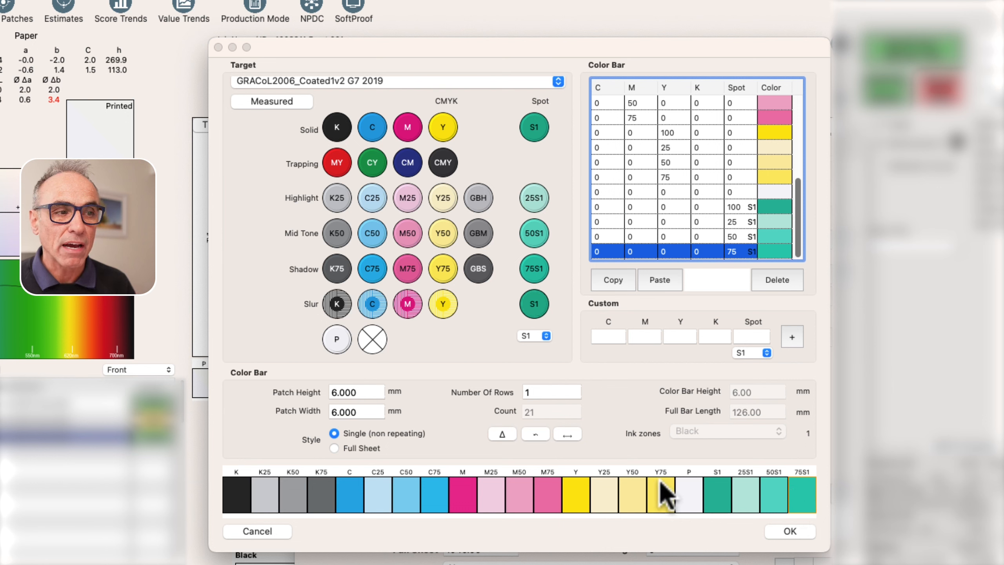
pyautogui.click(333, 449)
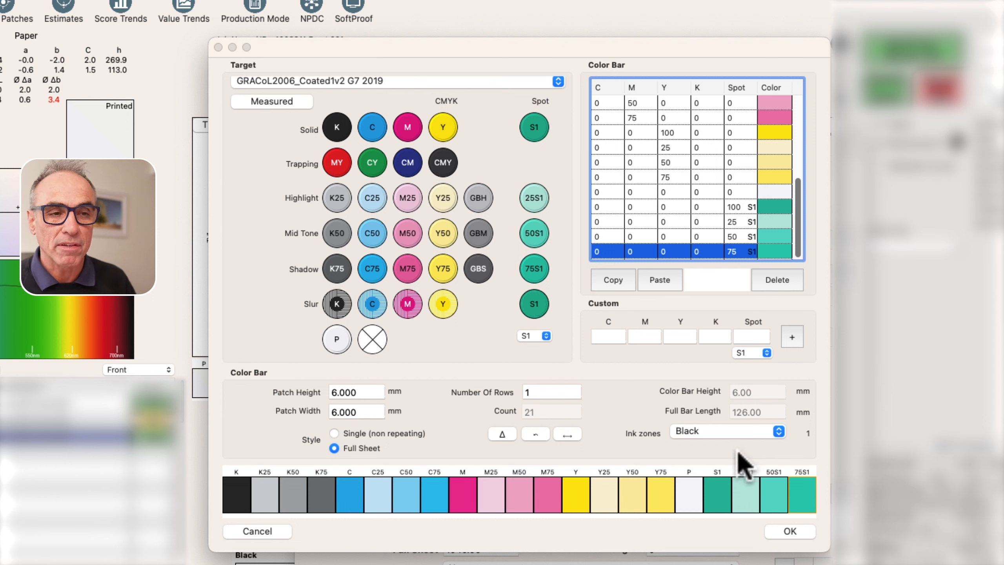
pyautogui.click(334, 434)
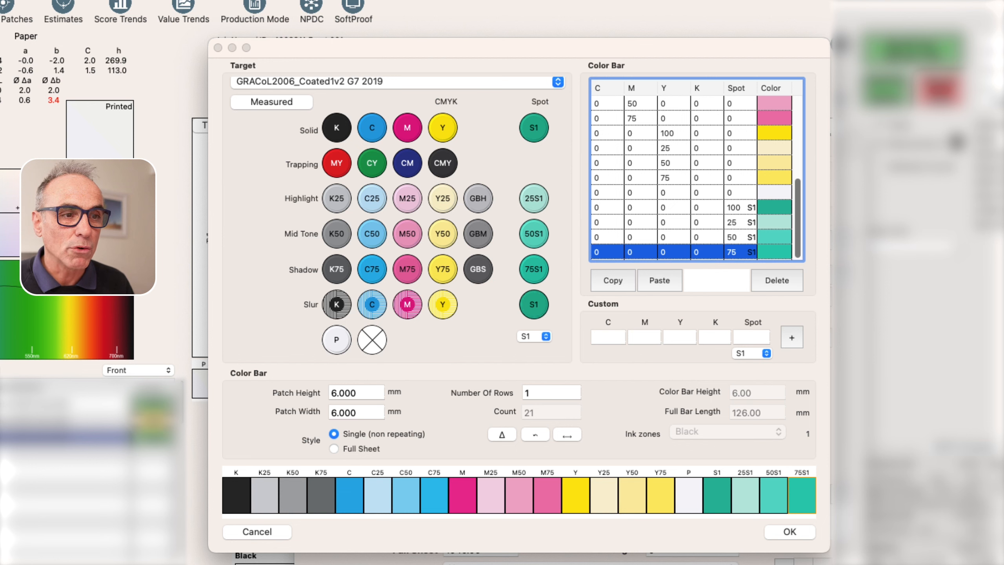
pyautogui.click(501, 434)
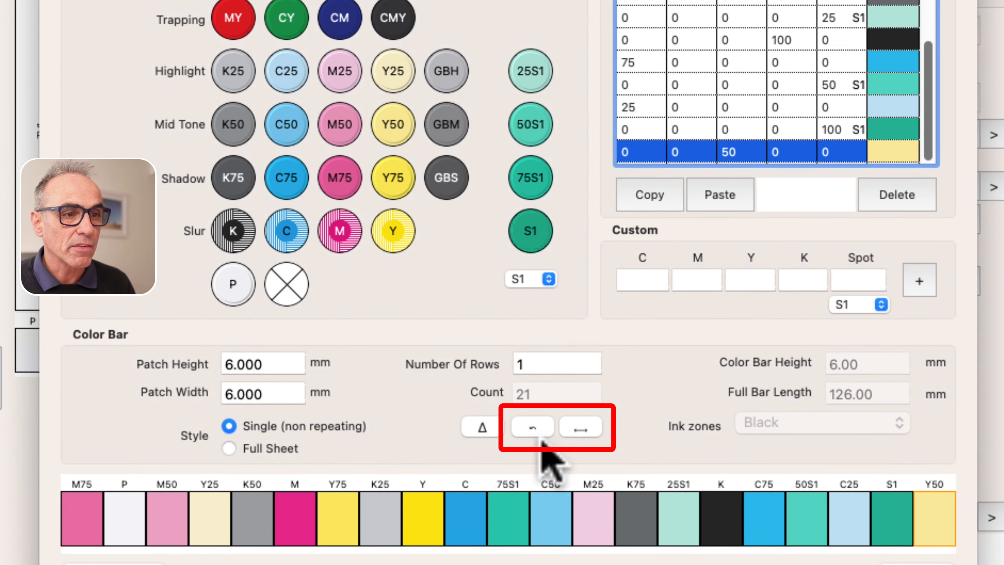
# Flip the color bar's patch order end to end, then flip it back to the original order.
pyautogui.click(584, 427)
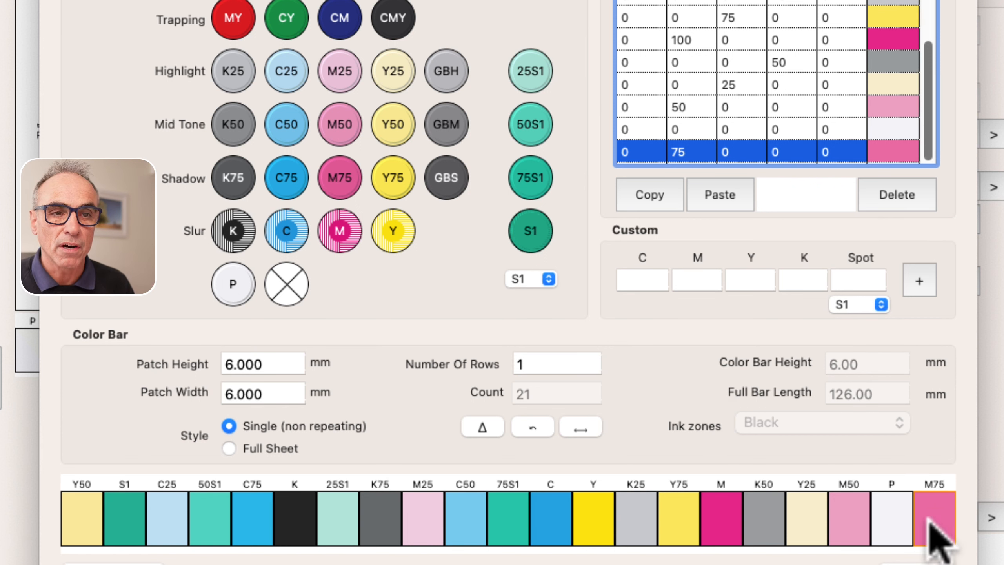
pyautogui.click(582, 427)
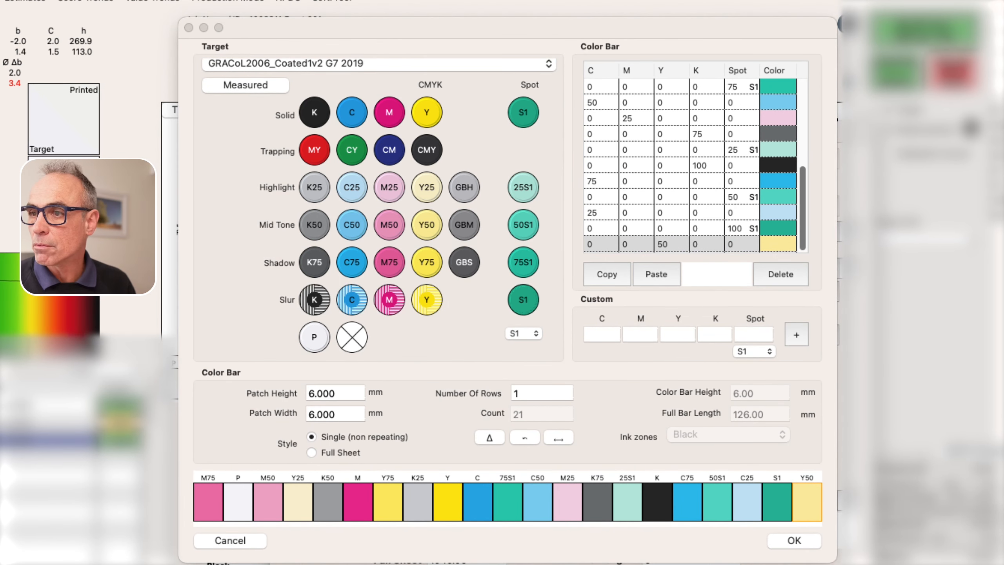
# Set the number of rows to 2 and add a black slur patch at the end of the color bar.
pyautogui.click(554, 391)
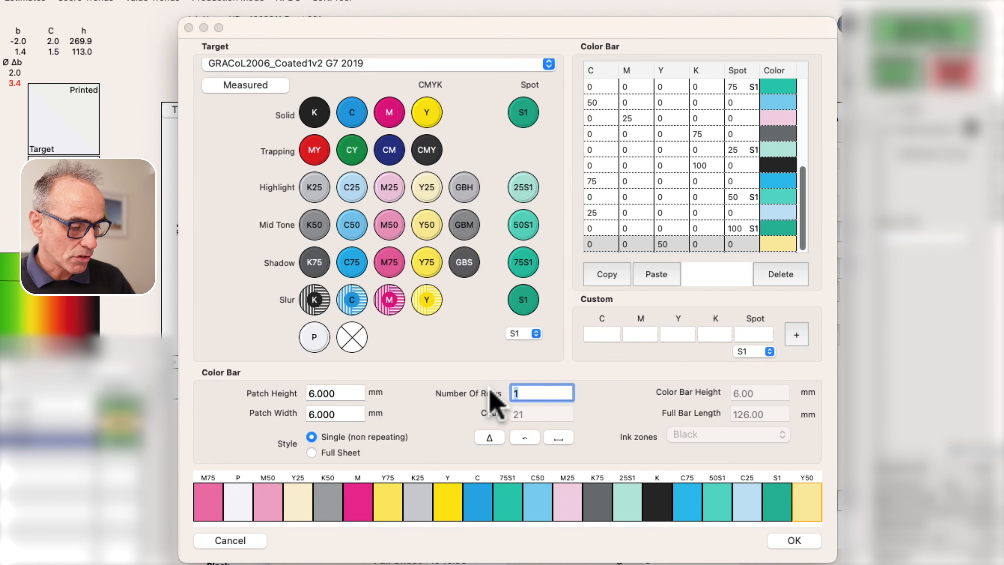
pyautogui.write('2')
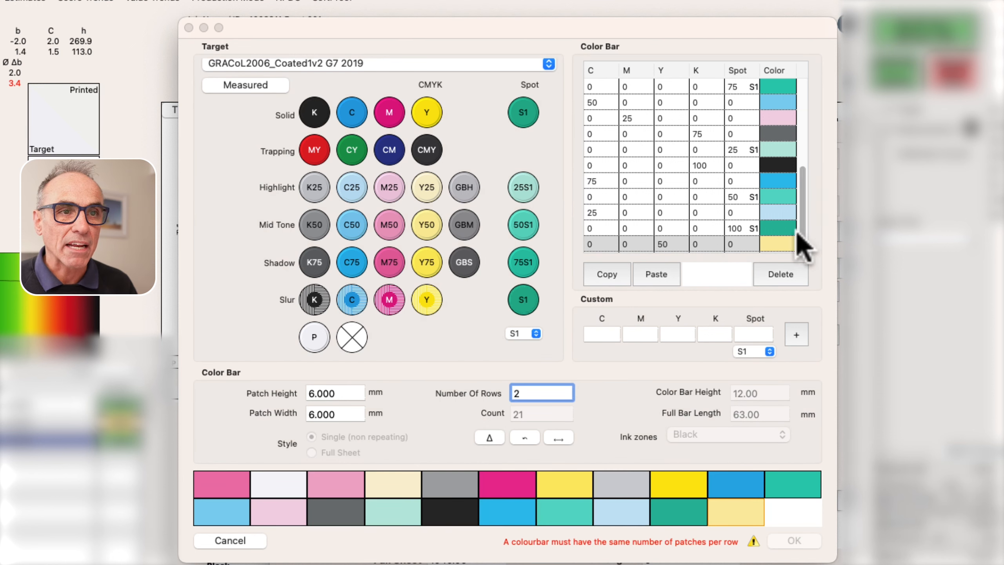
pyautogui.click(775, 243)
pyautogui.click(321, 300)
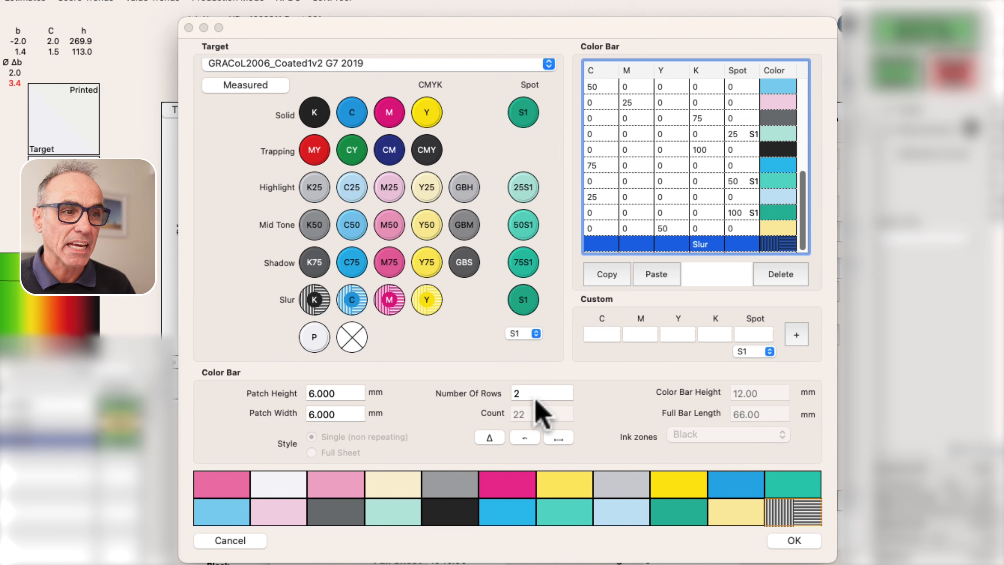
# Rotate the two-row color bar four times in 90-degree steps, through a full turn.
pyautogui.click(524, 438)
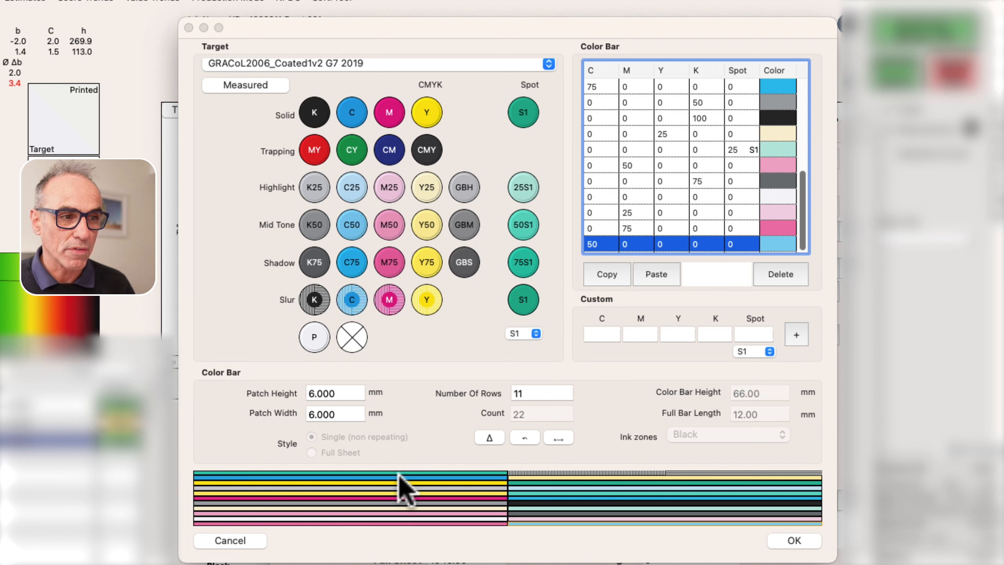
pyautogui.click(526, 438)
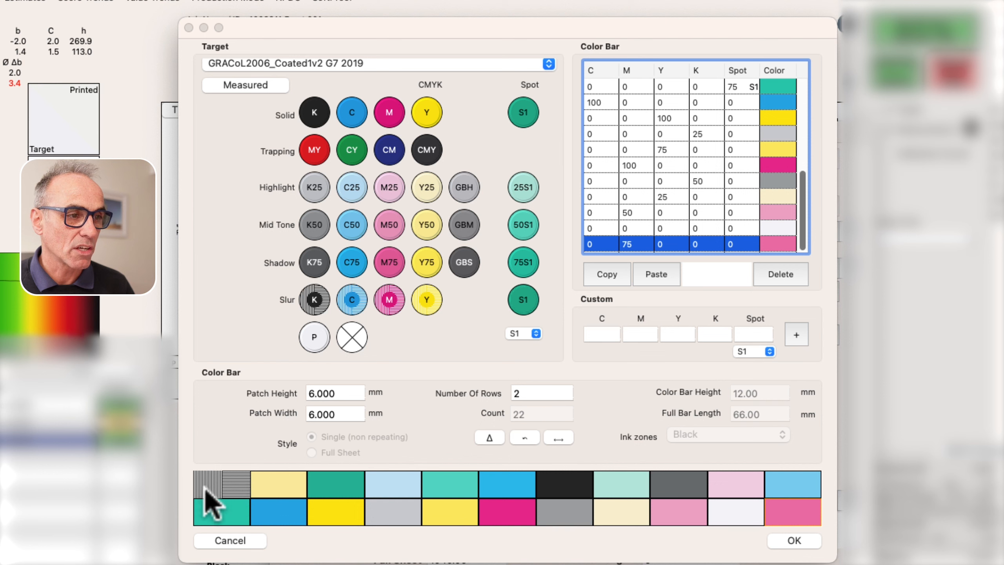
pyautogui.click(523, 439)
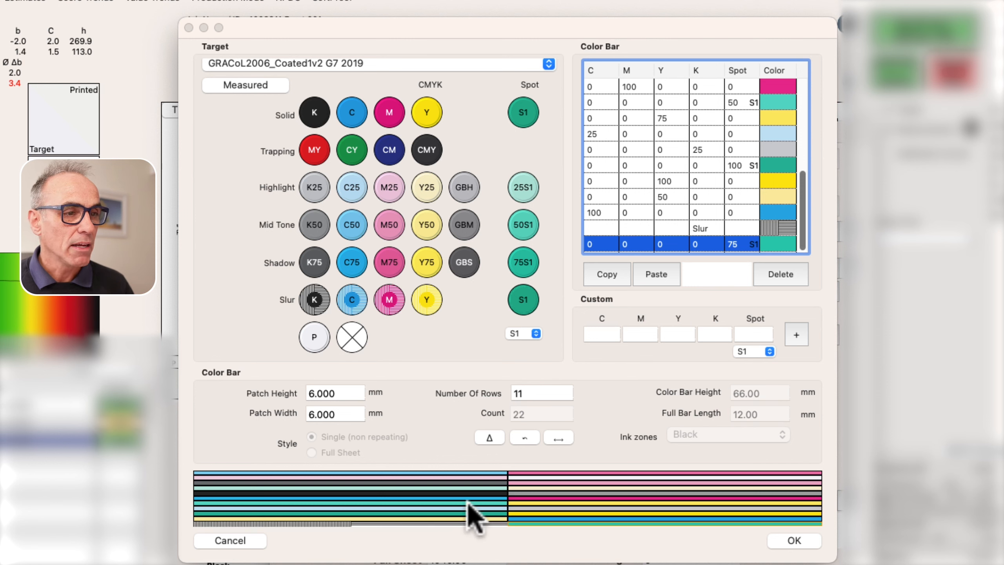
pyautogui.click(524, 438)
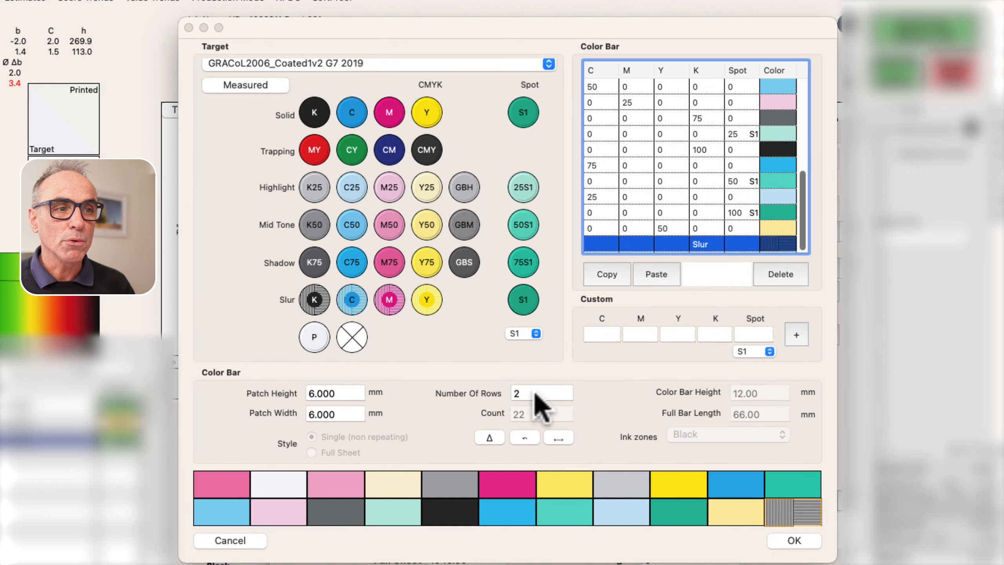
# Set the number of rows to 1 and delete the black slur patch from the color bar.
pyautogui.click(514, 393)
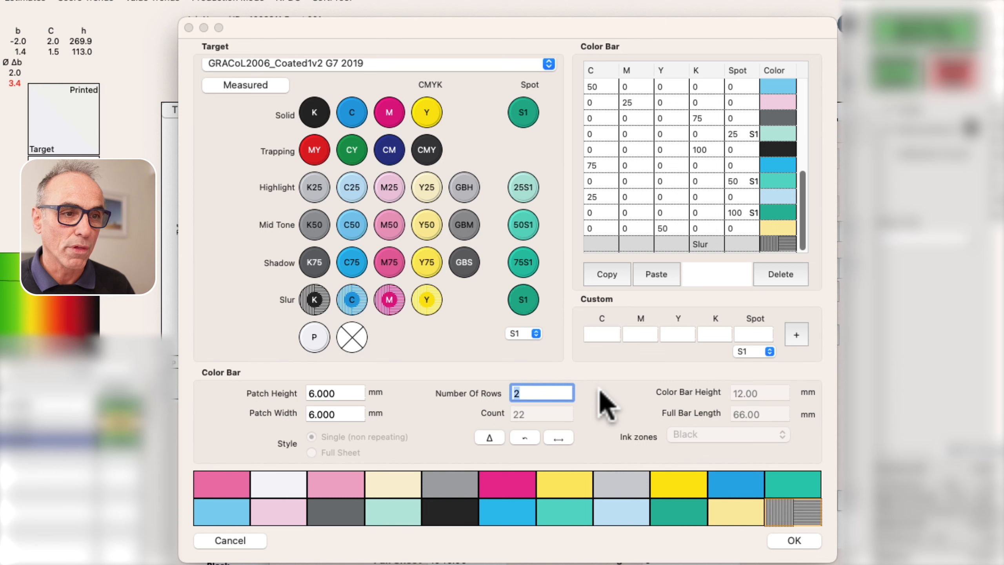
pyautogui.write('1')
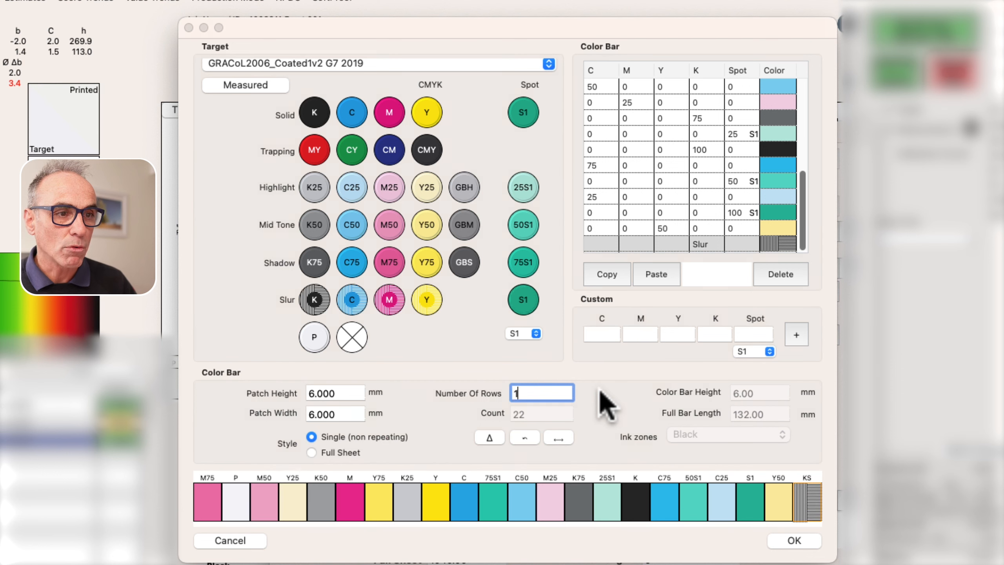
pyautogui.click(779, 242)
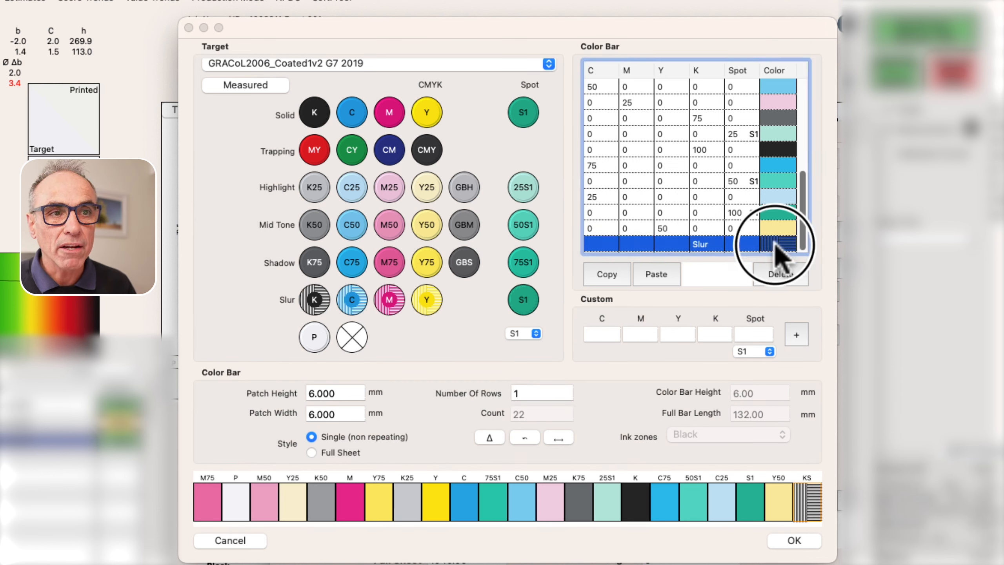
pyautogui.click(786, 276)
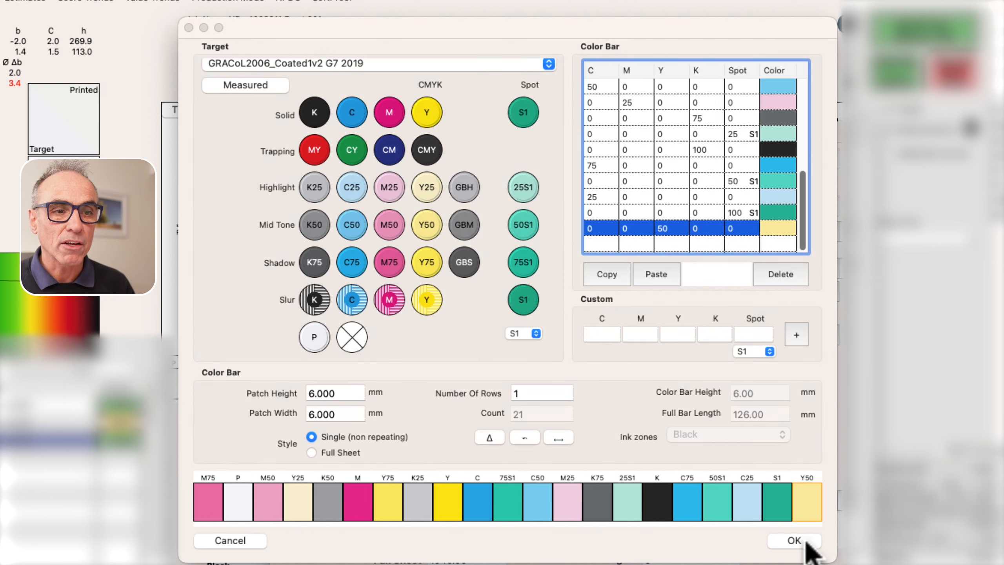
# Accept the patch layout and save the color bar as "CMYK mix with Spot Tints", available globally.
pyautogui.click(803, 546)
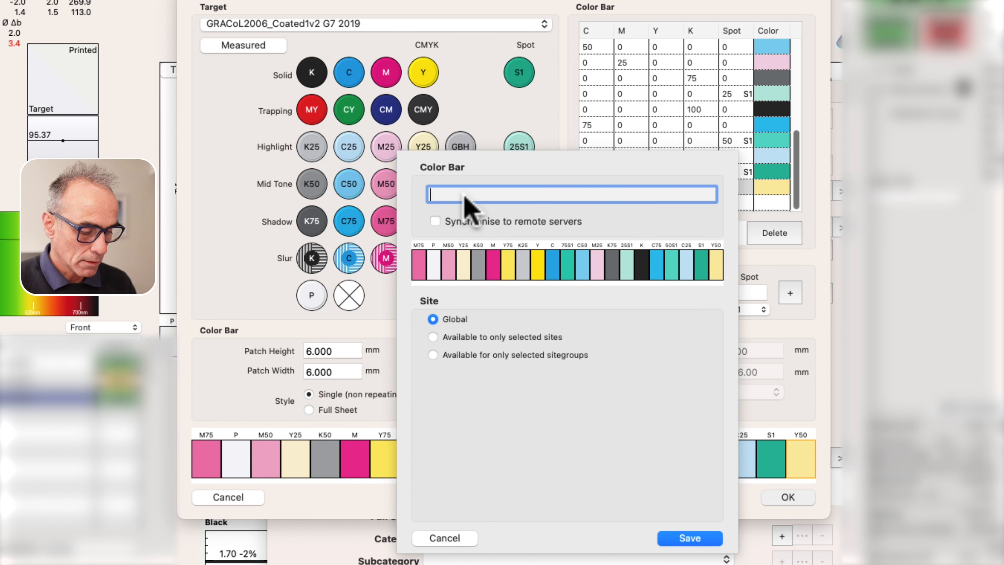
pyautogui.write('cmy')
pyautogui.press('BackSpace')
pyautogui.press('BackSpace')
pyautogui.press('BackSpace')
pyautogui.write('CMYK ')
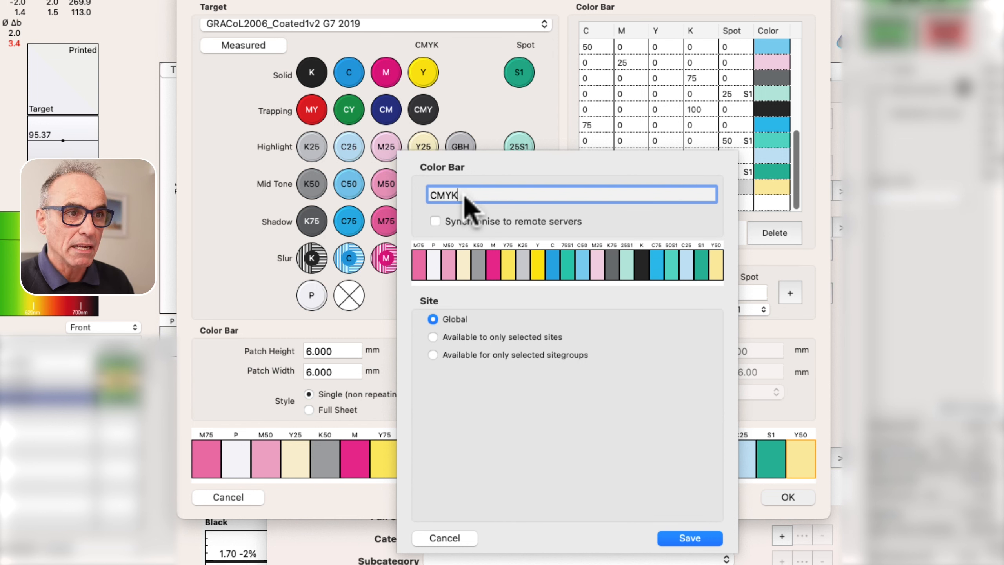
pyautogui.write('mix wit')
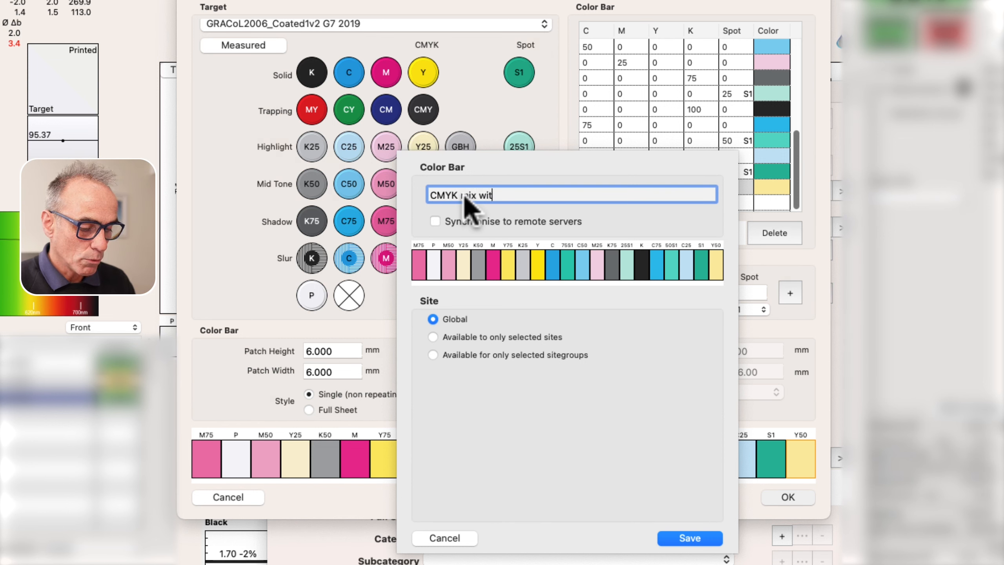
pyautogui.write('h S')
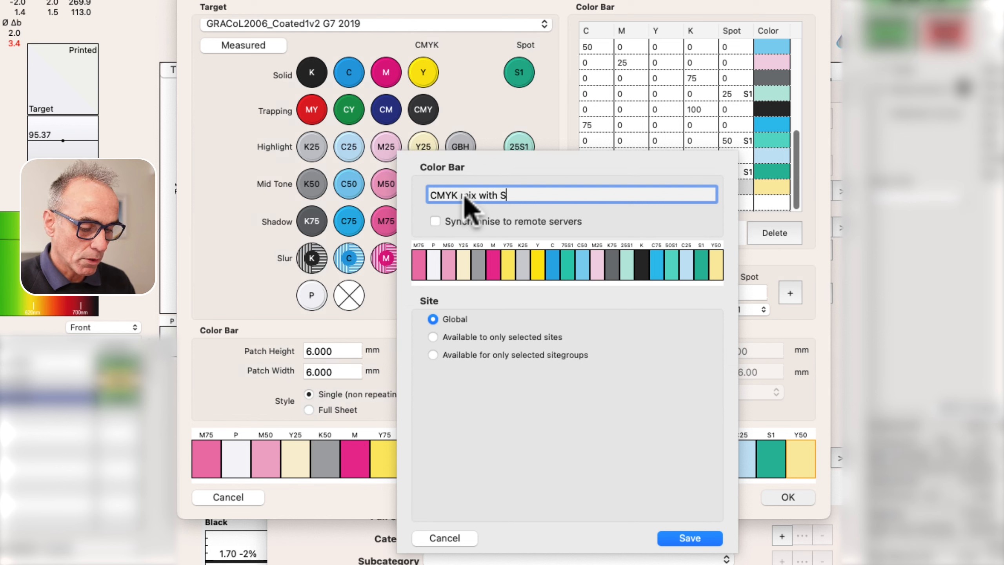
pyautogui.write('pot Tints')
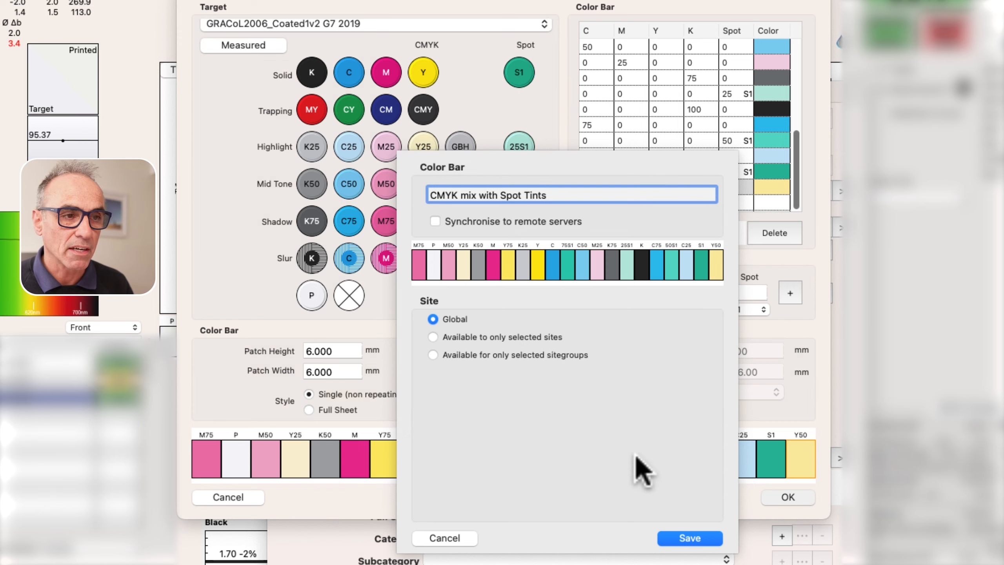
pyautogui.click(691, 538)
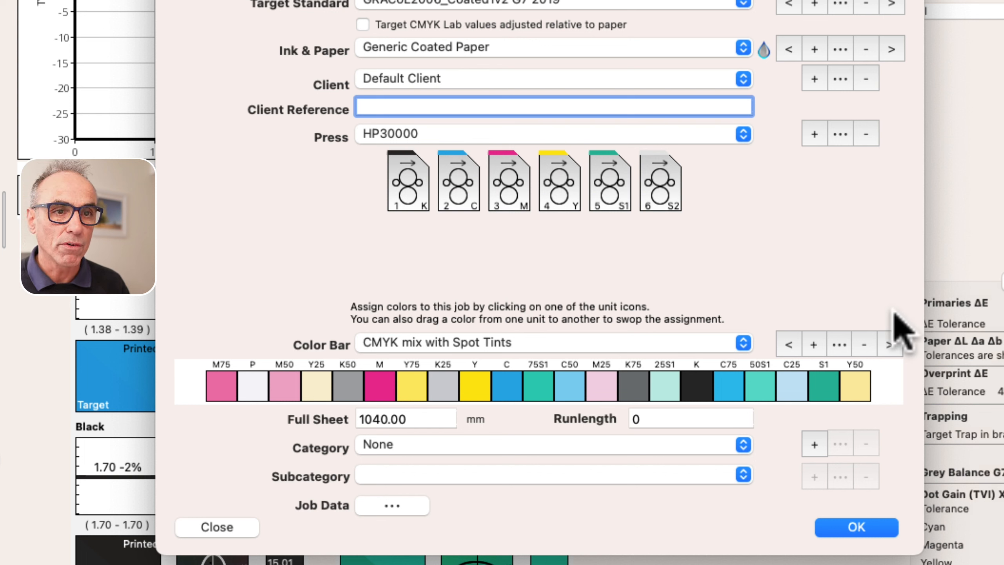
# Open the color bar generation settings, keeping the site at Any and the color bar at CMYK mix with Spot Tints.
pyautogui.click(890, 344)
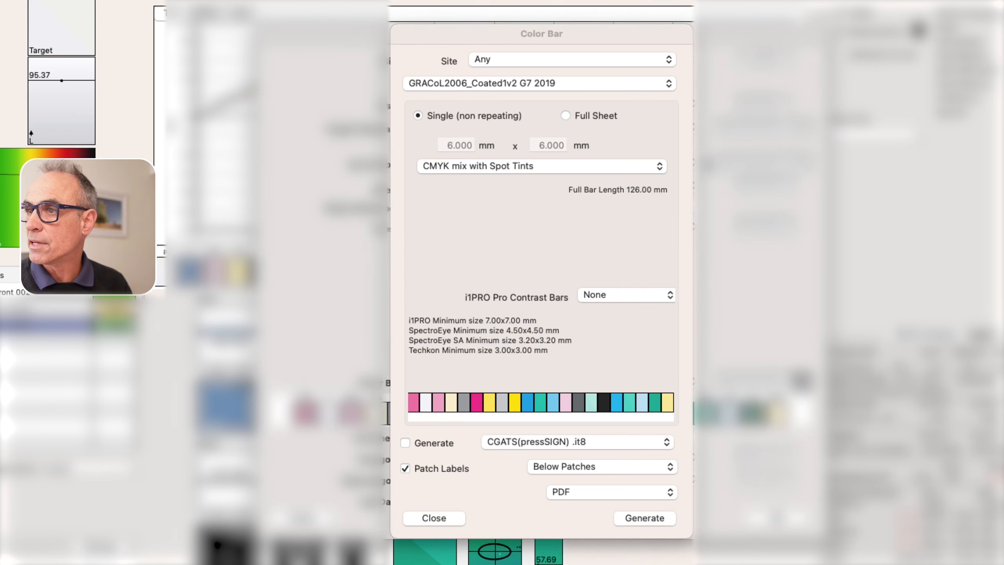
pyautogui.click(612, 60)
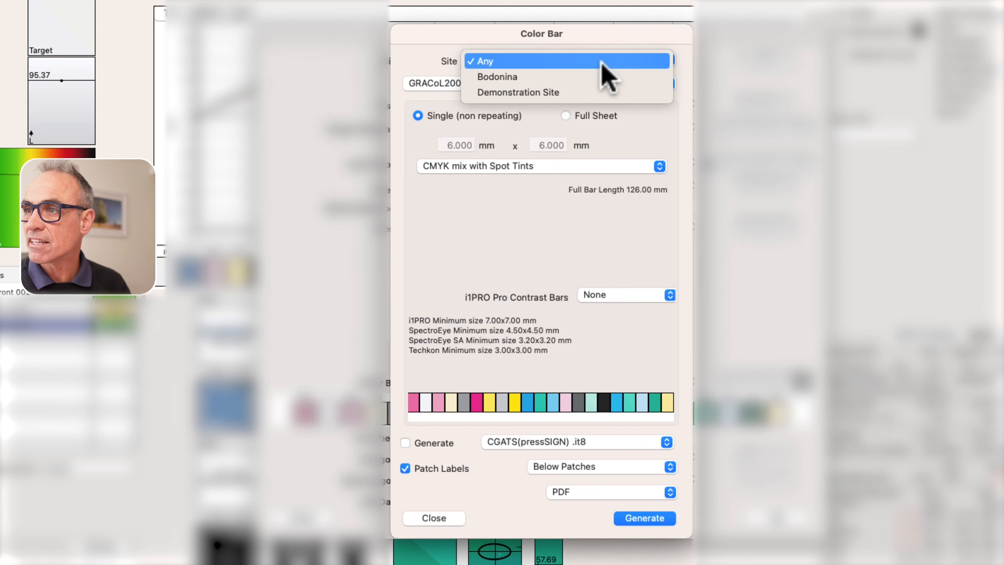
pyautogui.click(488, 60)
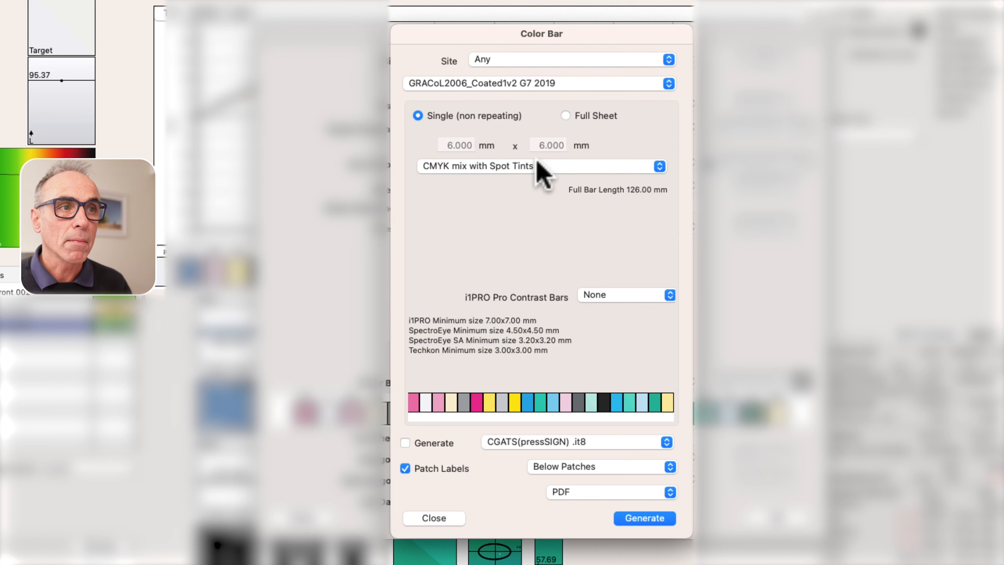
pyautogui.click(599, 168)
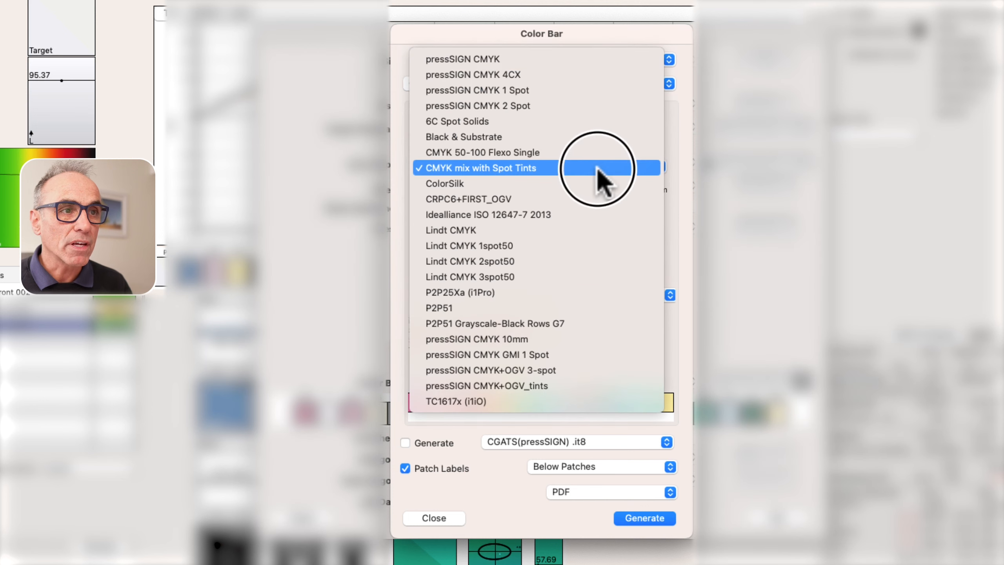
pyautogui.click(599, 174)
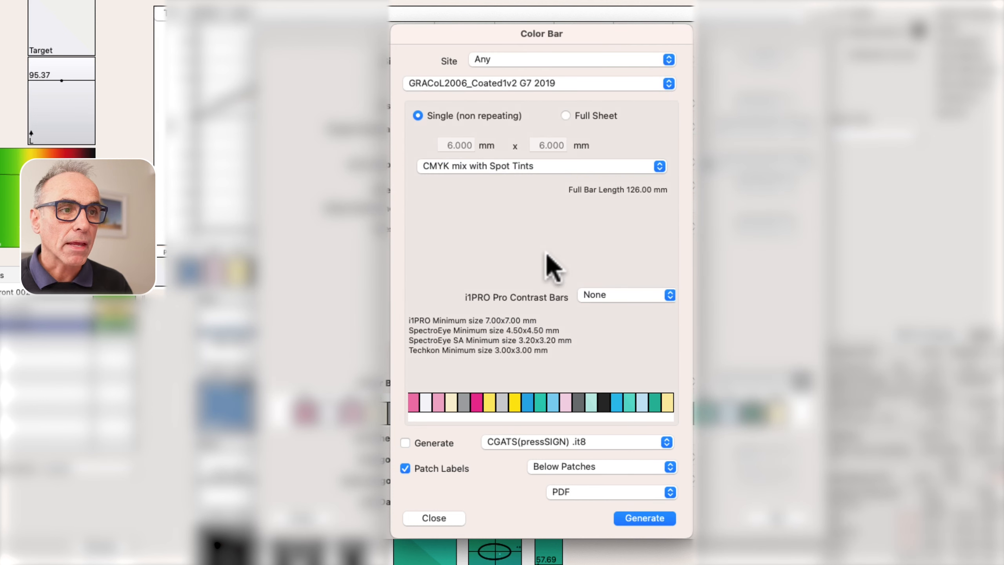